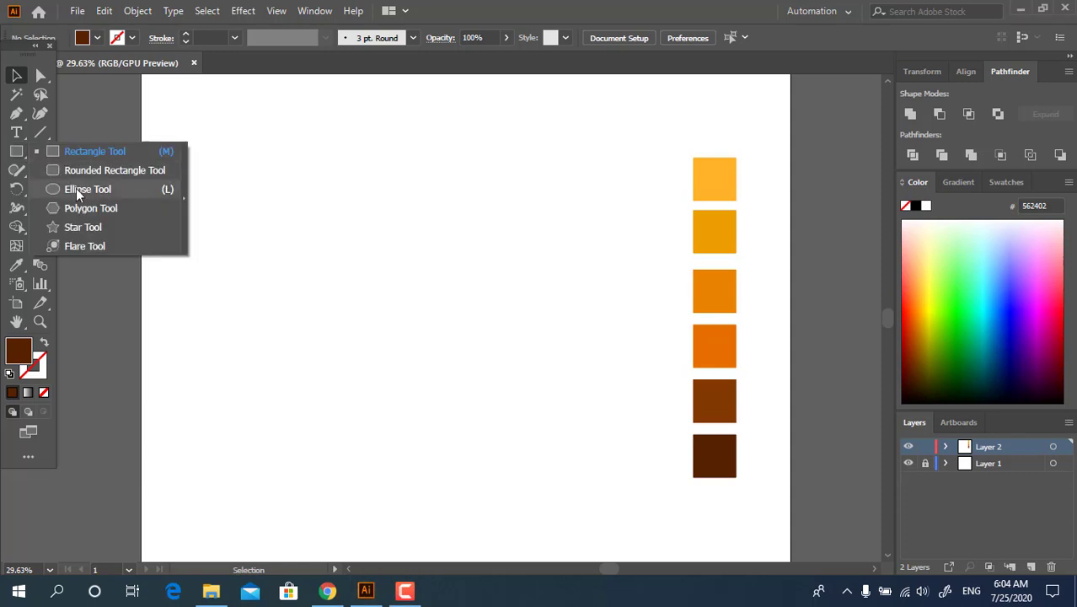
Draw a wide ellipse in the upper middle of the artboard and fill it with the amber EC9E00 swatch.
left_click_drag(376, 183, 588, 323)
left_click(16, 265)
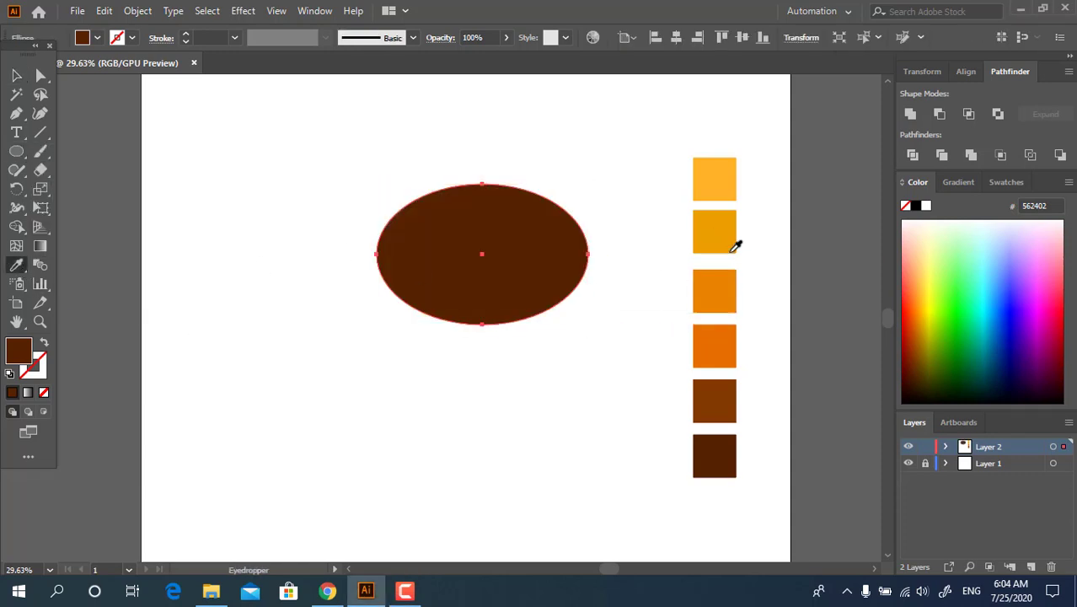
left_click(731, 250)
key("v")
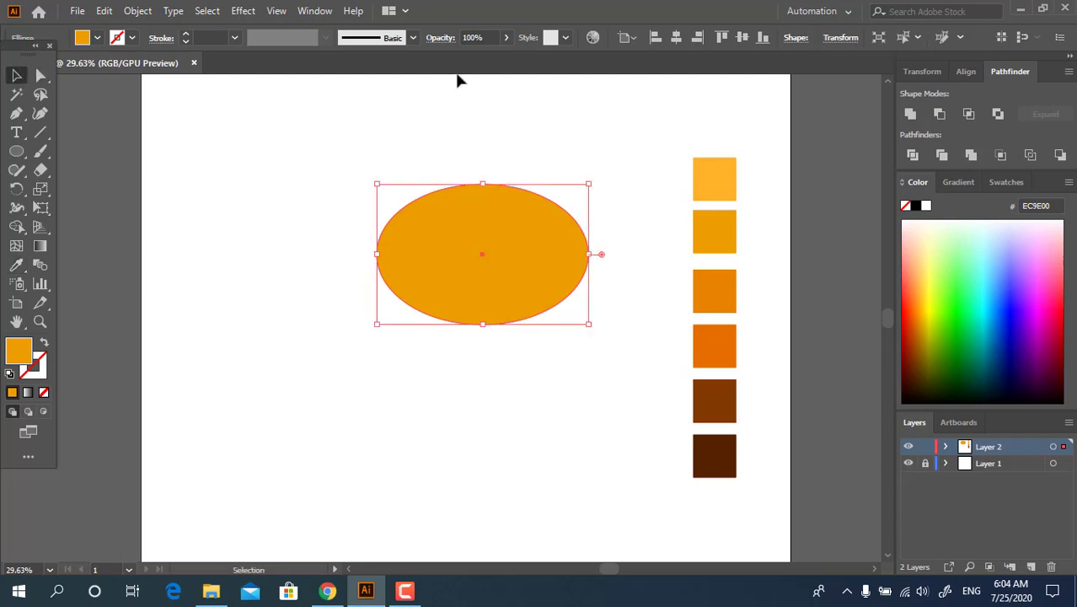
Centre the amber ellipse horizontally on the artboard and stretch it symmetrically wider.
left_click(677, 38)
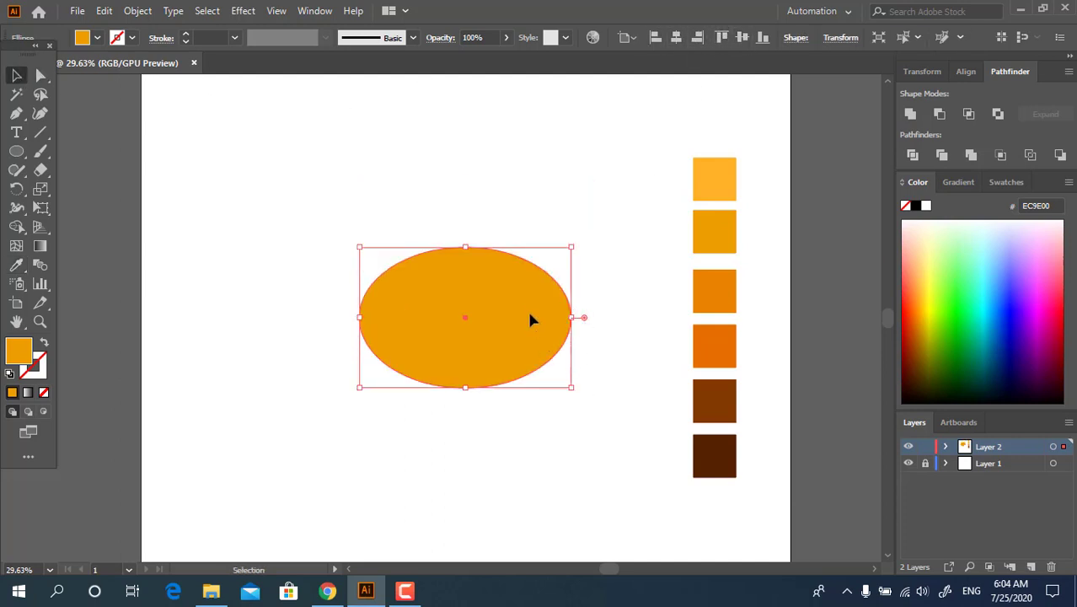
key("ctrl+z")
left_click_drag(572, 262, 595, 260)
left_click_drag(586, 337, 586, 336)
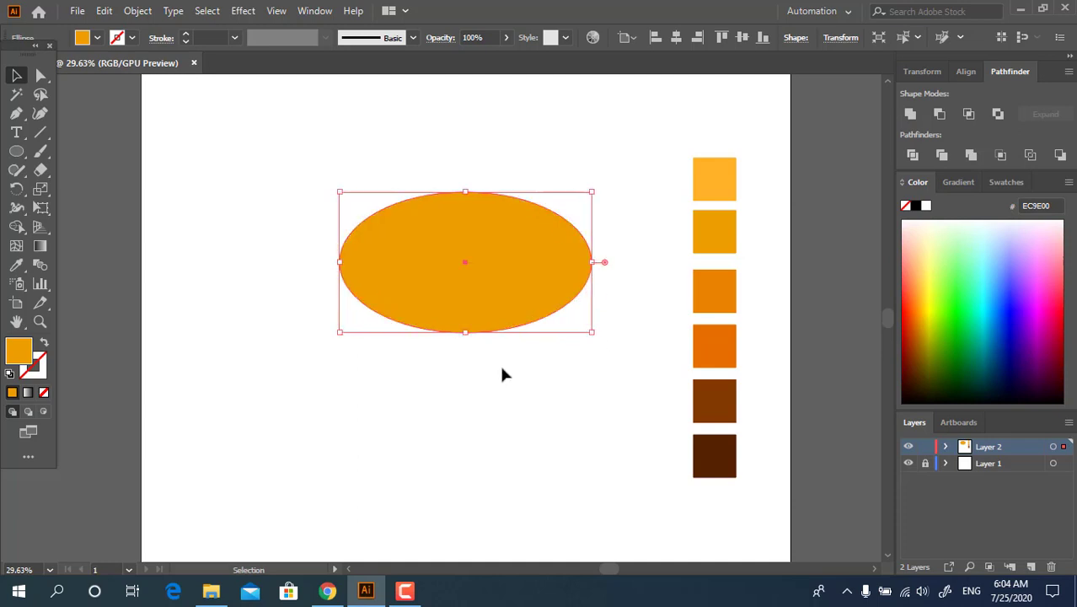
Draw an amber circle about 316 px in diameter overlapping the lower left end of the ellipse.
left_click(23, 155)
left_click_drag(224, 240, 211, 354)
key("v")
left_click(434, 419)
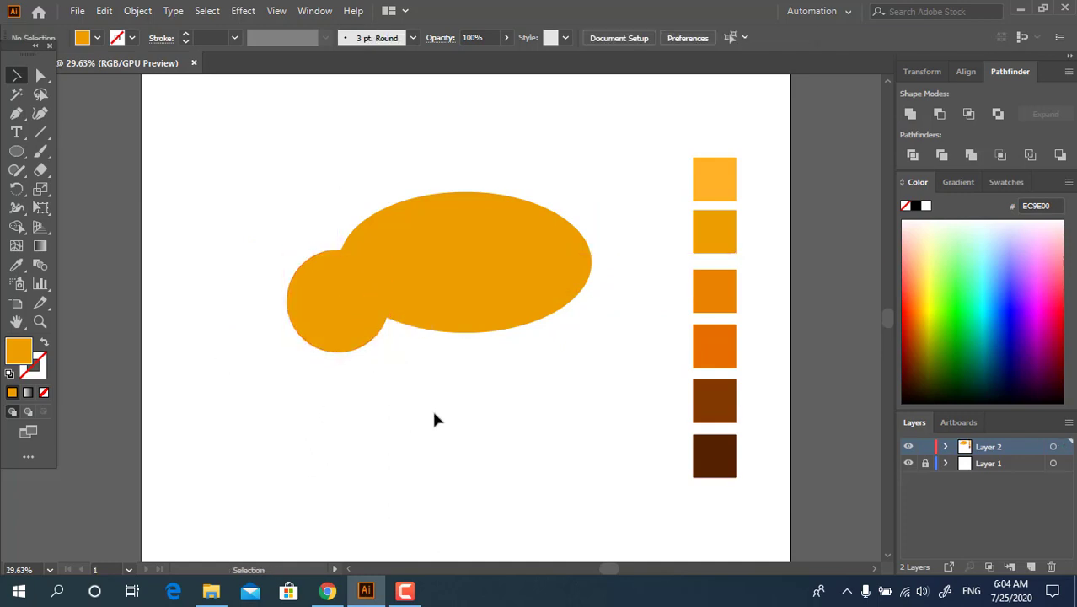
Copy the circle, paste it in front, and move the duplicate straight across to the ellipse's right end.
left_click(347, 309)
left_click(106, 11)
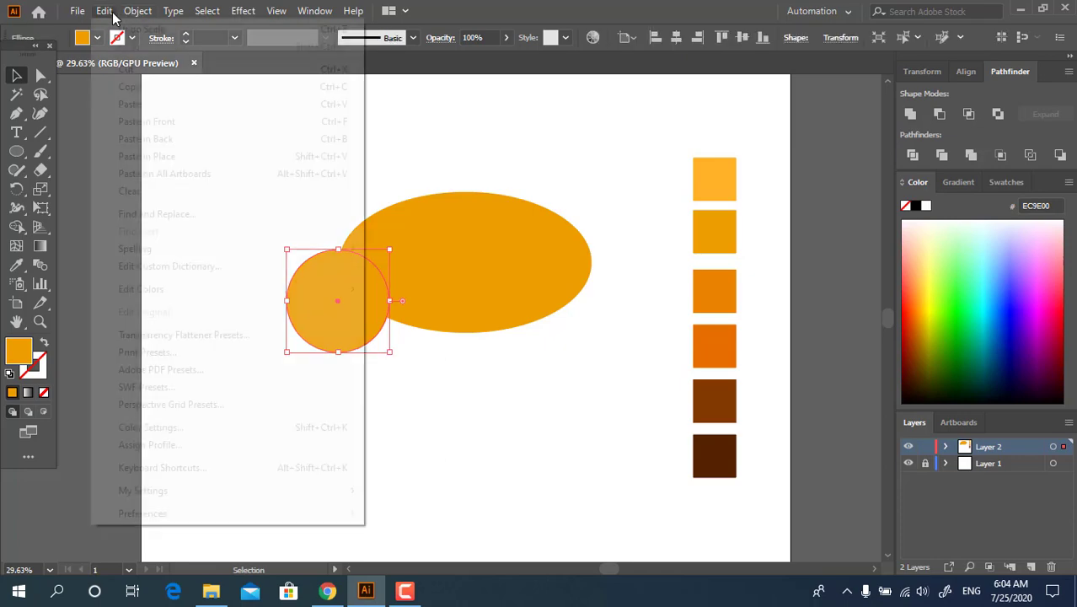
left_click(129, 87)
left_click(104, 11)
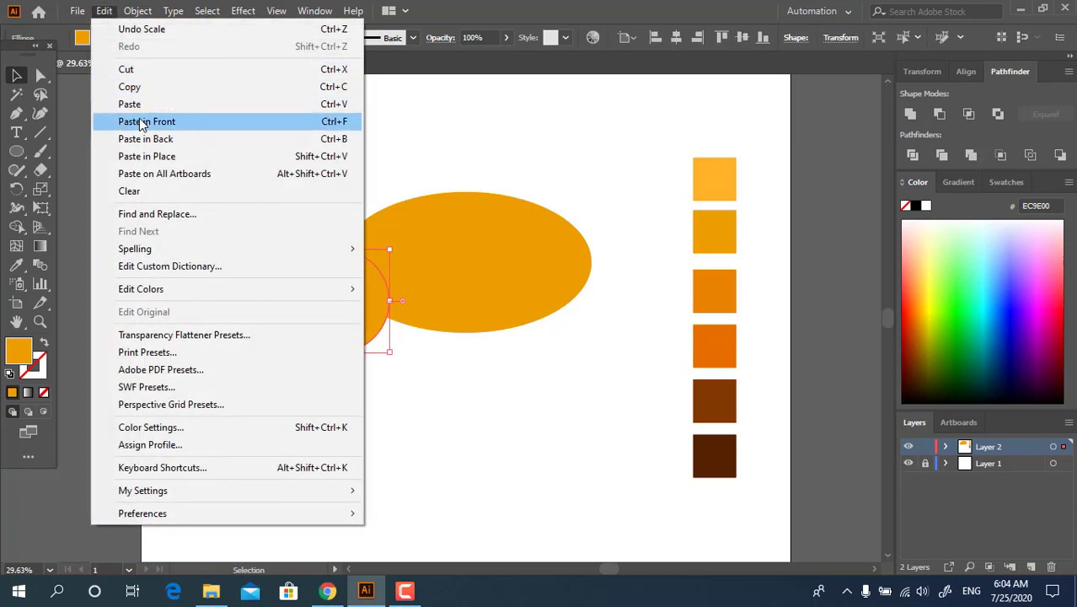
left_click(143, 124)
left_click(450, 418)
left_click_drag(353, 330, 591, 359)
Group the two circles and align them with the ellipse on their horizontal centres.
left_click(369, 323, "shift")
right_click(565, 312)
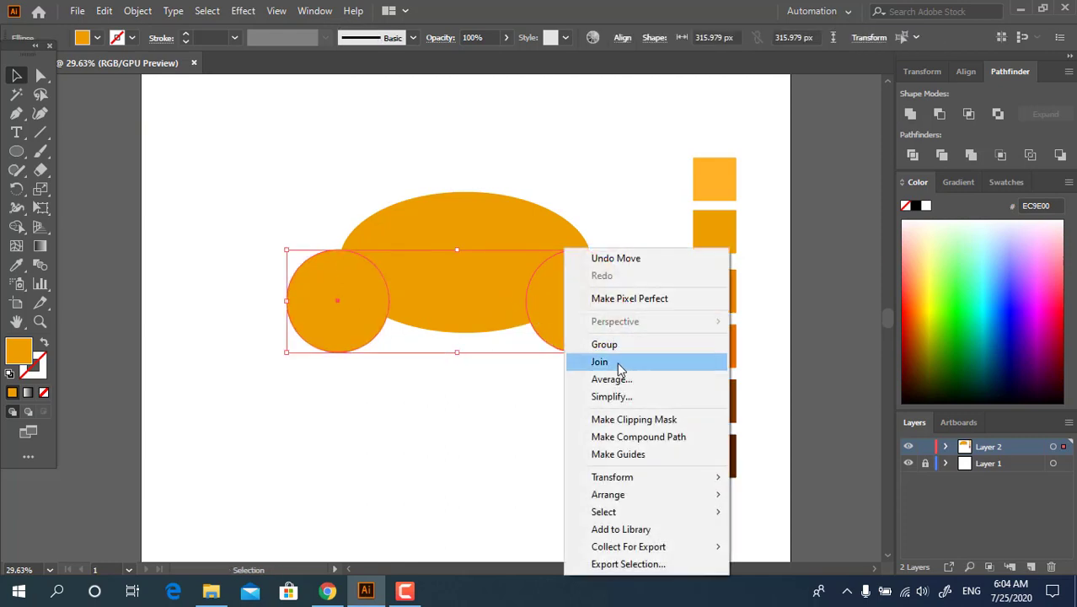
left_click(590, 341)
left_click(349, 236, "shift")
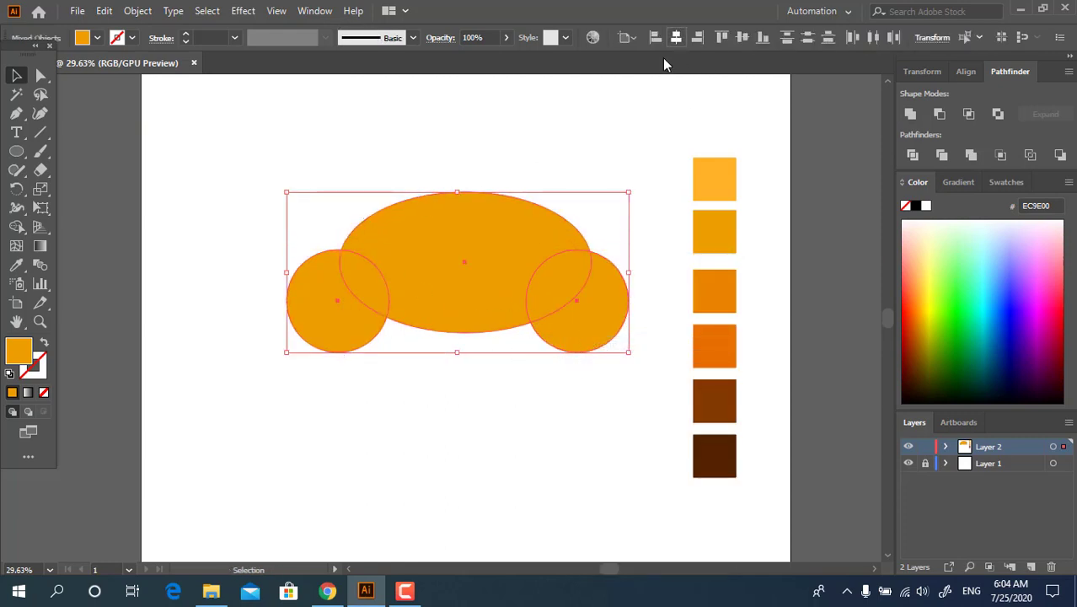
left_click(675, 37)
Unite the ellipse and both side circles into a single tree crown shape.
left_click(545, 434)
left_click_drag(592, 406, 344, 295)
left_click(910, 114)
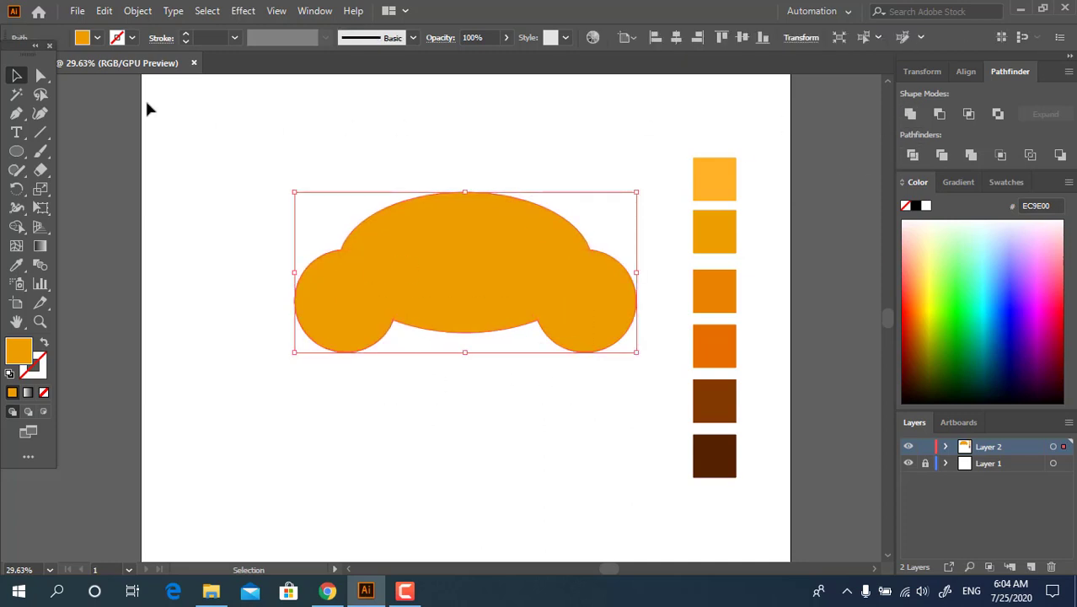
Round the two inner corners on the crown's lower edge with the Direct Selection tool.
left_click(43, 75)
left_click_drag(377, 323, 377, 323)
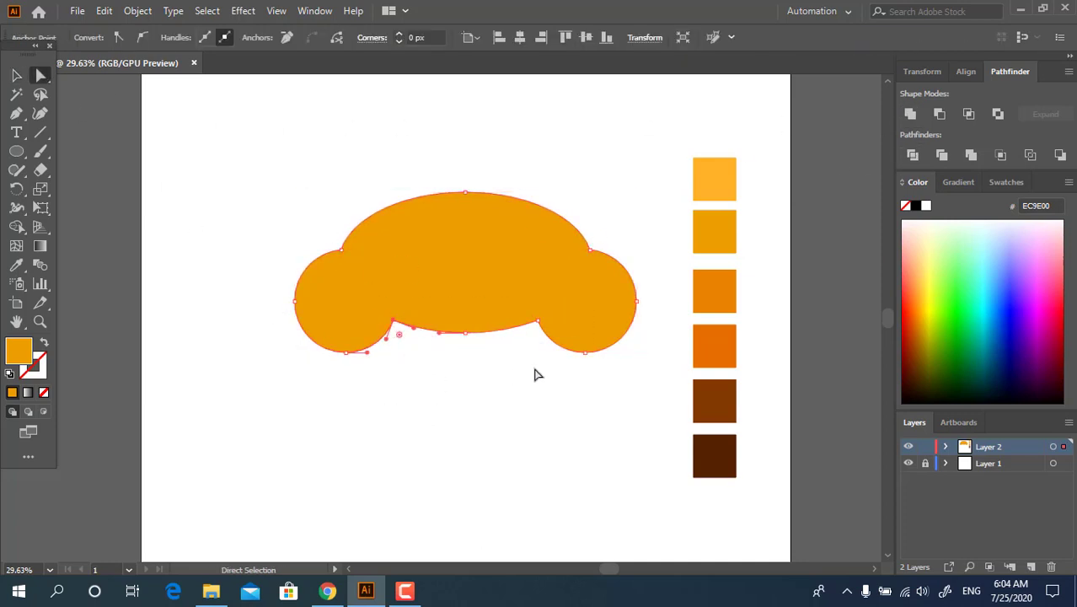
left_click_drag(547, 294, 547, 295)
left_click_drag(534, 340, 533, 347)
key("z")
key("v")
left_click(438, 414)
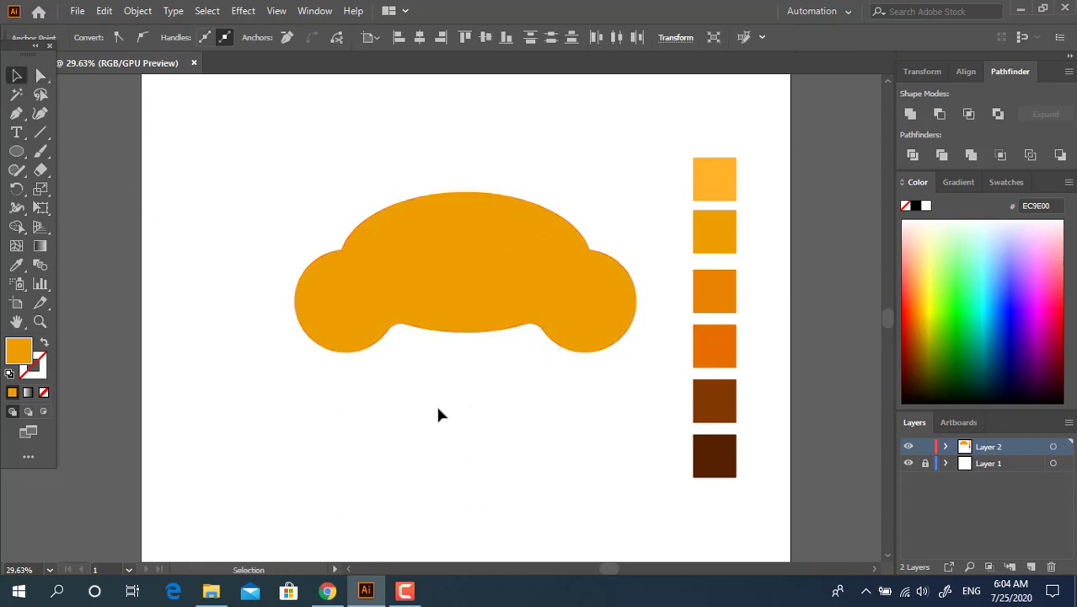
Draw a circle about 318 px in diameter over the crown's lower left and fill it with the orange E86E00 swatch.
left_click(550, 311)
left_click(18, 151)
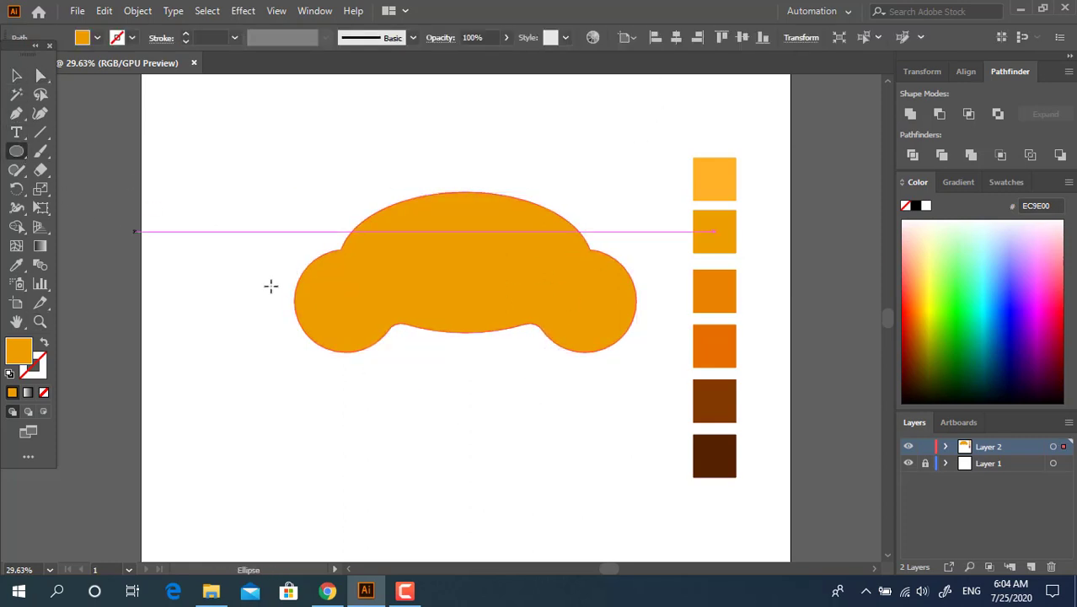
left_click_drag(316, 295, 421, 399)
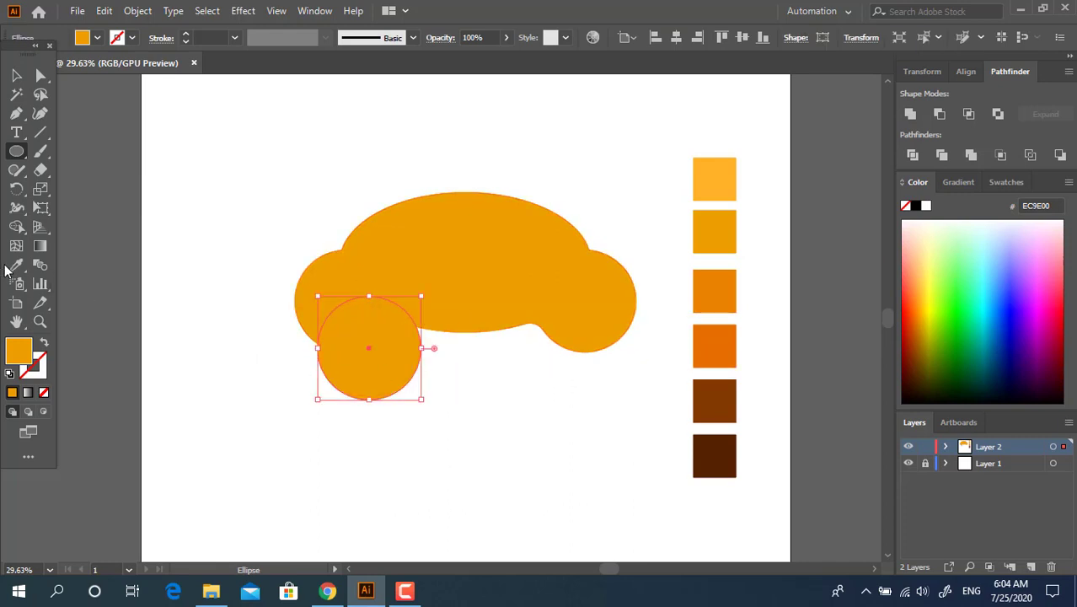
key("i")
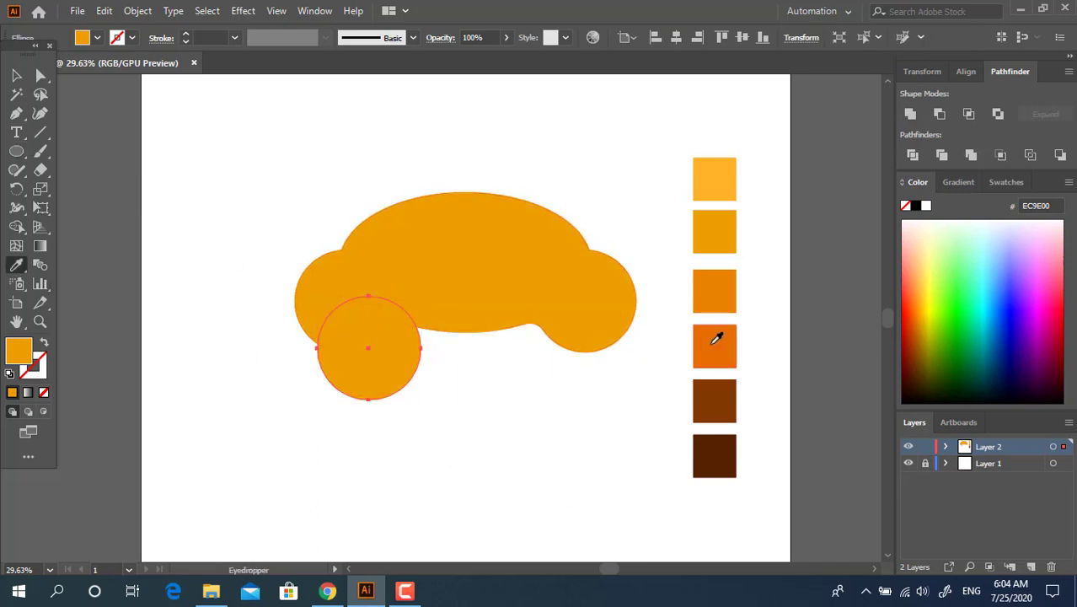
left_click(715, 337)
left_click(17, 76)
Move the orange circle slightly up and right, and send it to the back behind the crown.
key("ctrl+bracketleft")
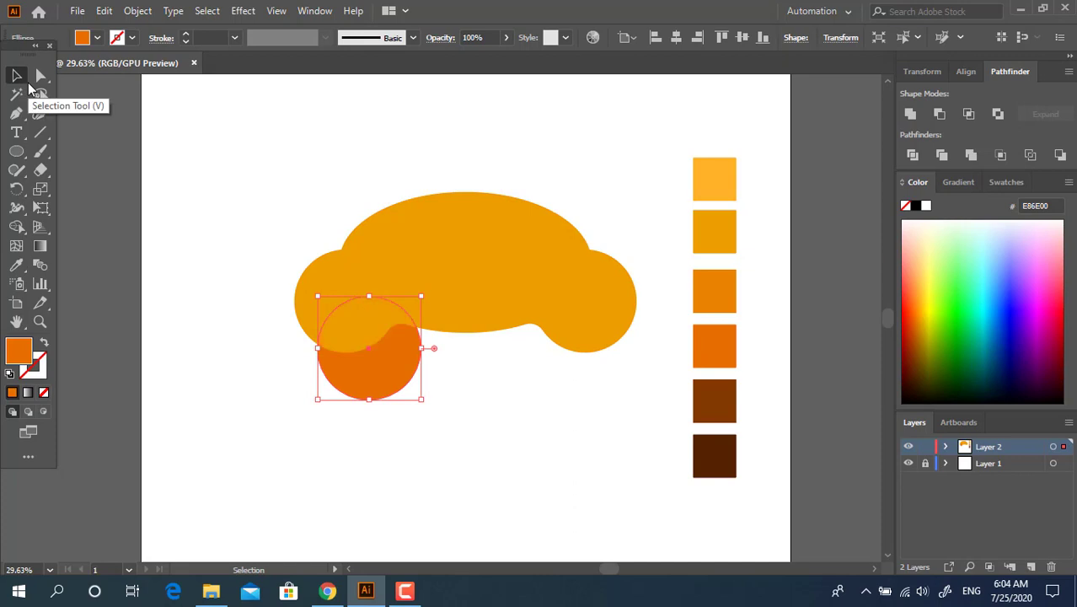
left_click_drag(393, 381, 403, 361)
key("ctrl+shift+bracketright")
right_click(402, 358)
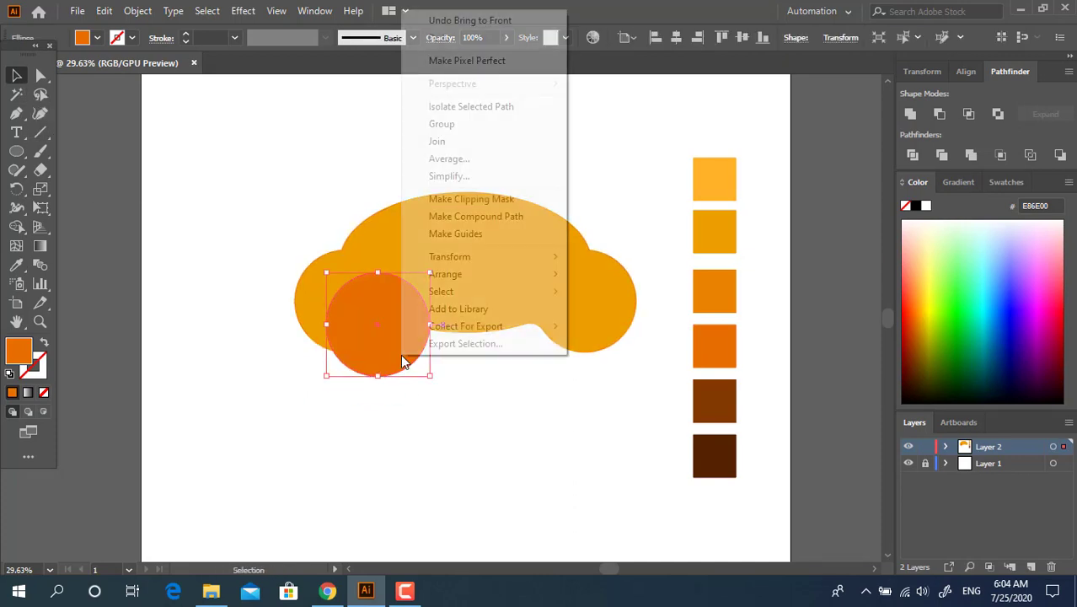
mouse_move(522, 281)
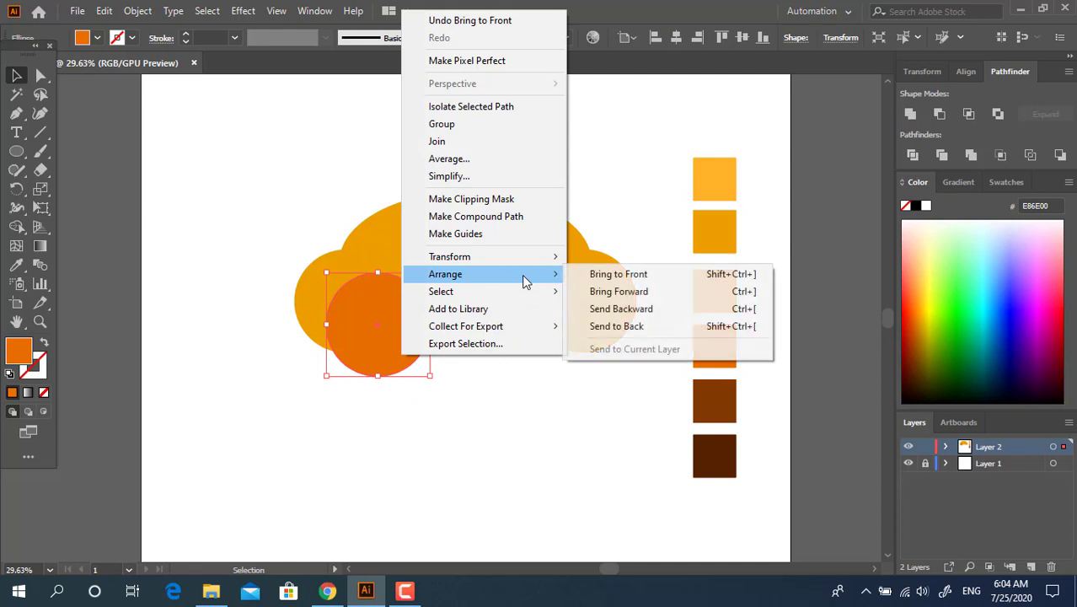
left_click(692, 324)
left_click(464, 449)
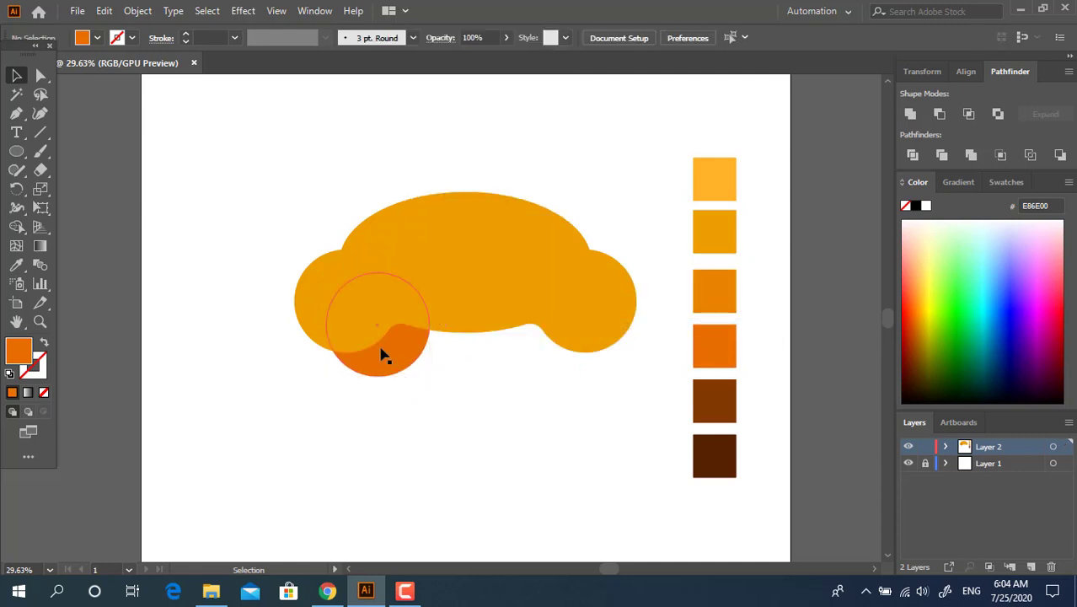
Duplicate the orange circle twice to the right into a touching row, and group the three circles.
left_click_drag(381, 356, 486, 369)
key("ctrl+d")
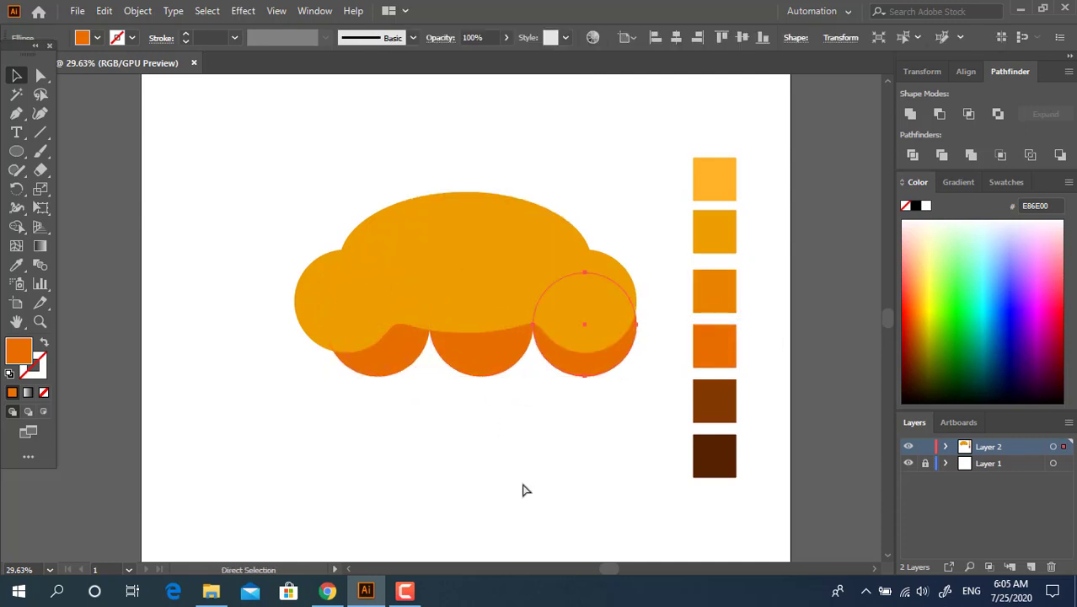
left_click_drag(586, 427, 397, 369)
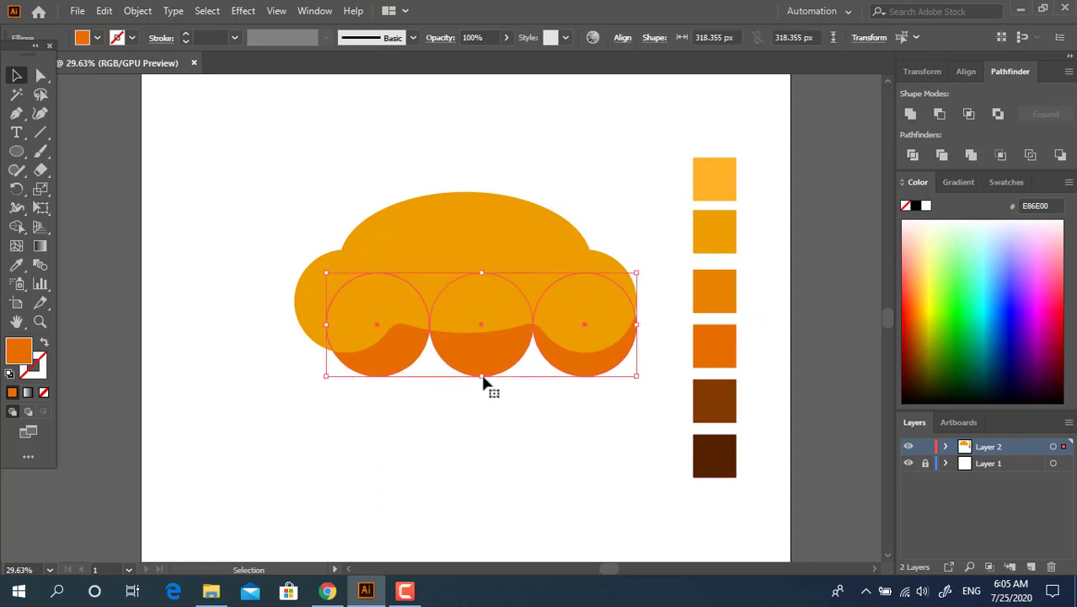
right_click(512, 379)
left_click(553, 141)
Align the orange circle group horizontally with the centre of the crown.
left_click(368, 245, "shift")
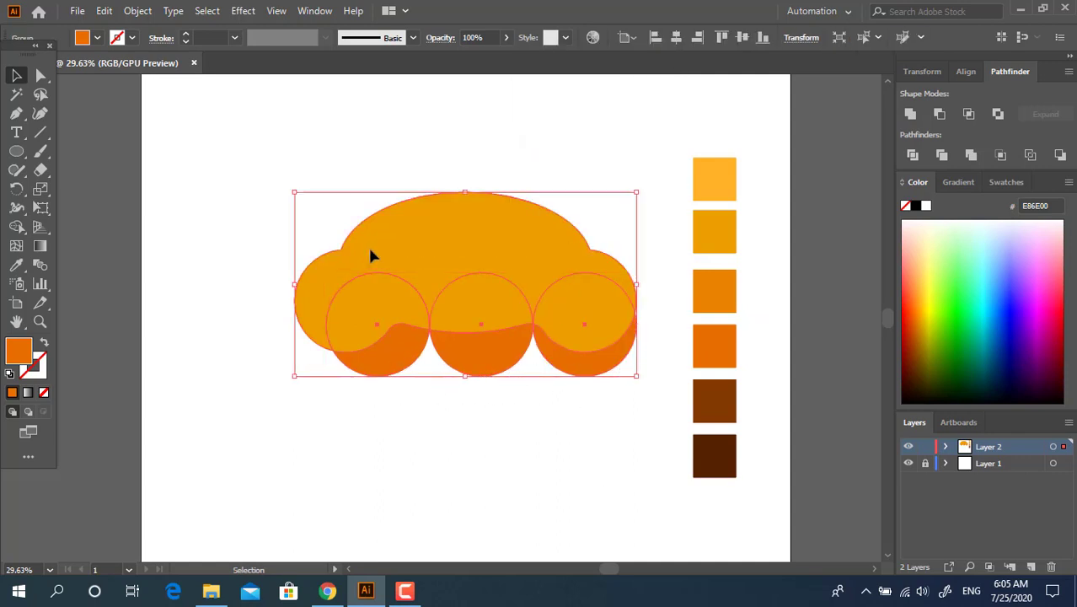
left_click(679, 39)
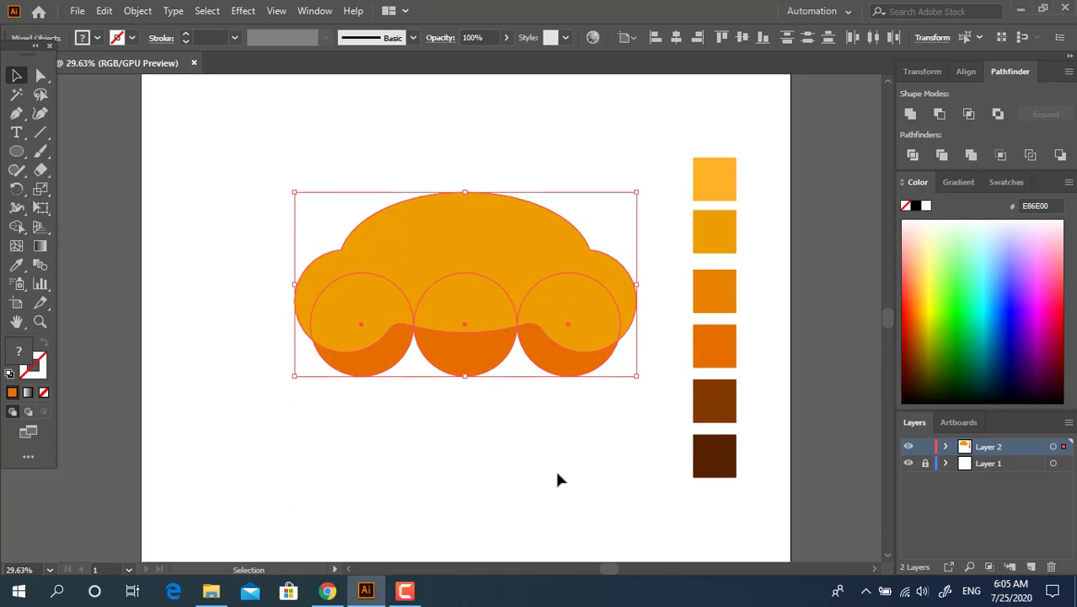
left_click(543, 466)
Draw the trunk's curved left edge and flat base with the Pen tool, starting inside the crown's left lobe.
key("space")
left_click_drag(548, 489, 505, 451)
left_click(529, 322)
left_click(544, 482)
key("space")
left_click(16, 113)
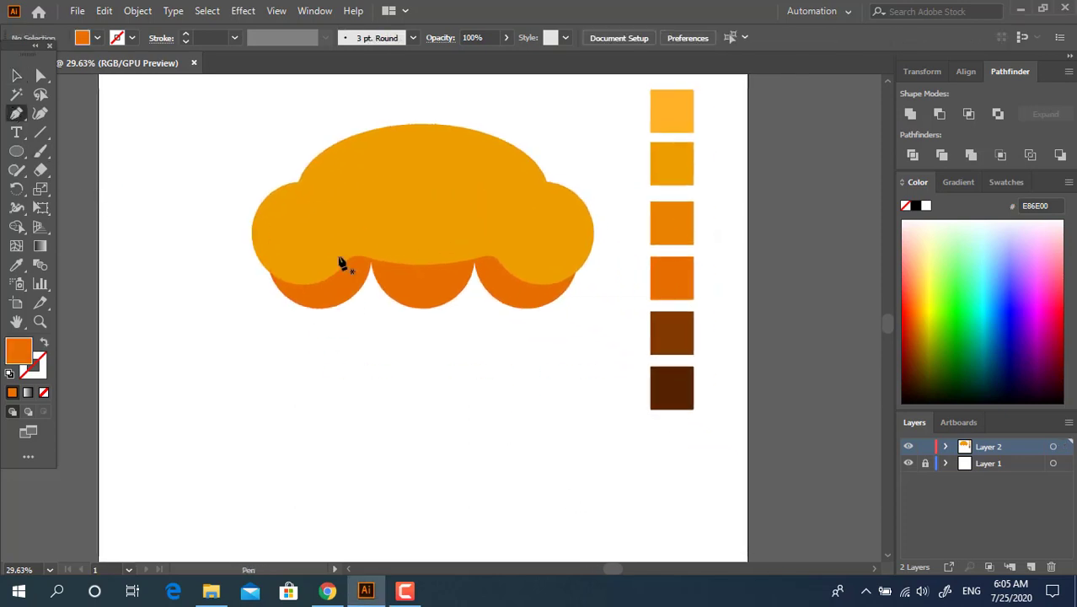
left_click_drag(320, 245, 377, 328)
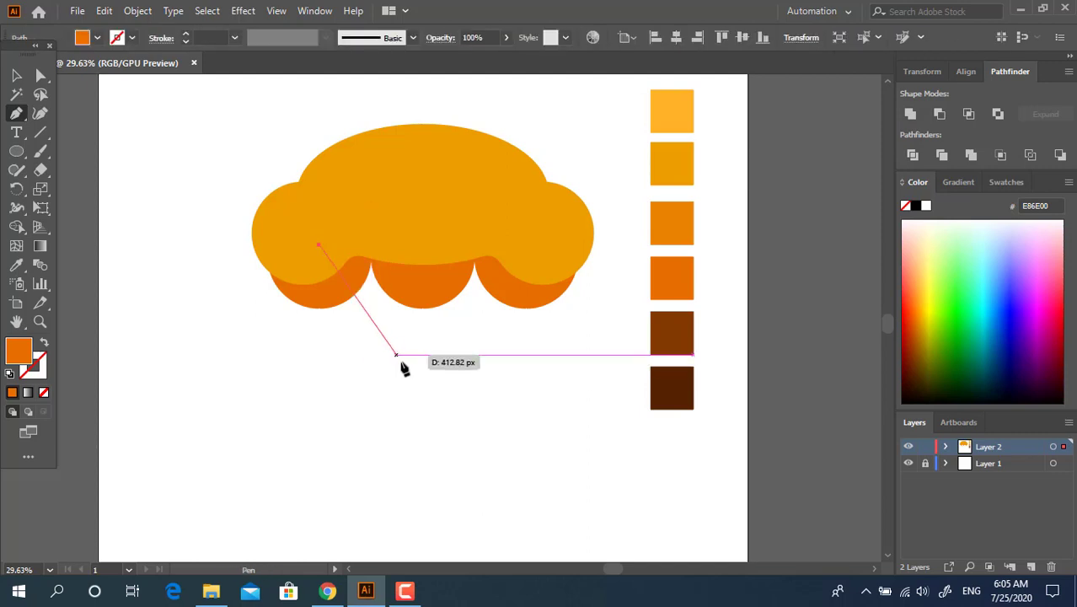
left_click_drag(401, 367, 395, 425)
left_click(294, 491)
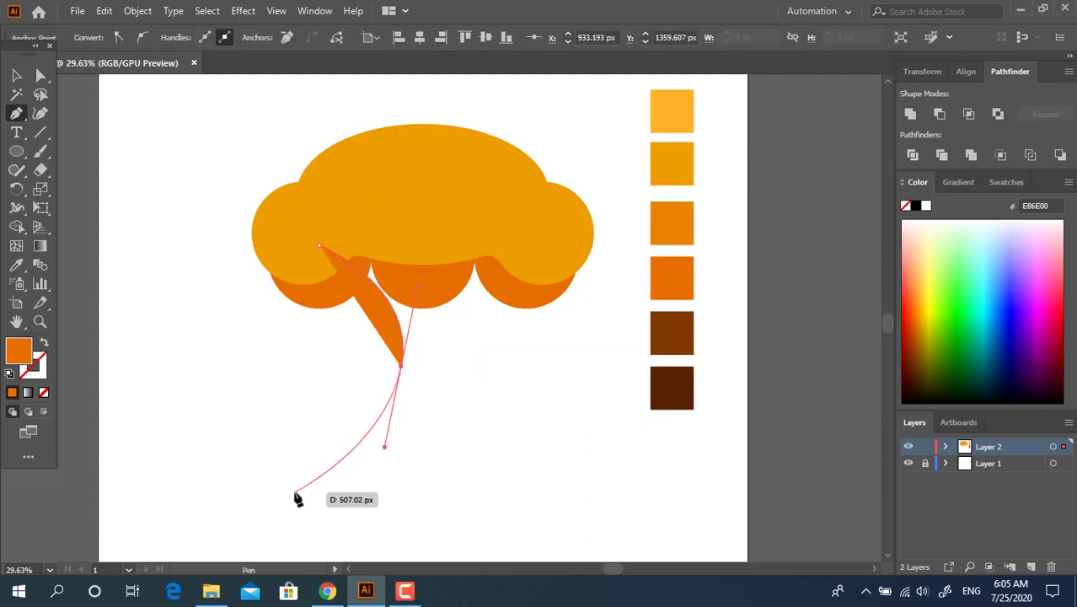
left_click(517, 491)
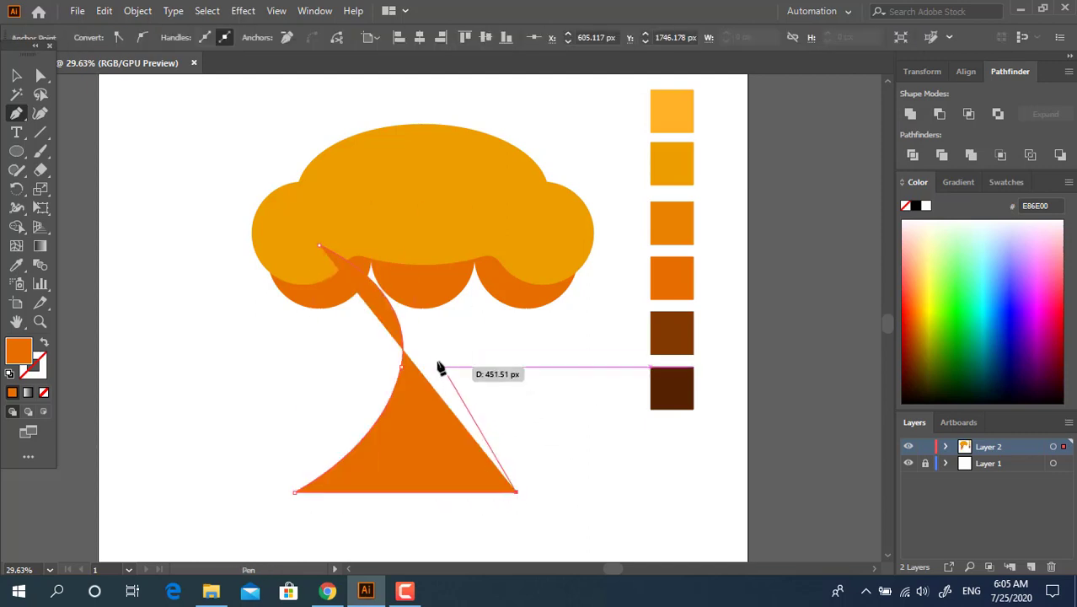
Draw the trunk's curved right edge and three branches reaching into the crown, closing the outline at its starting point.
left_click_drag(497, 255, 617, 158)
left_click(497, 257)
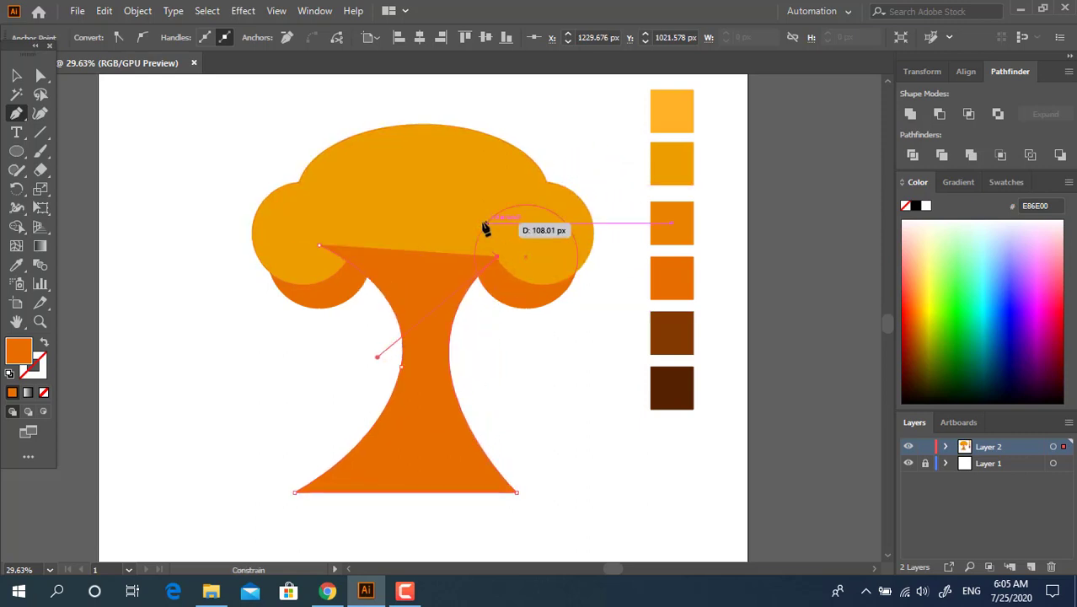
left_click_drag(474, 214, 461, 215)
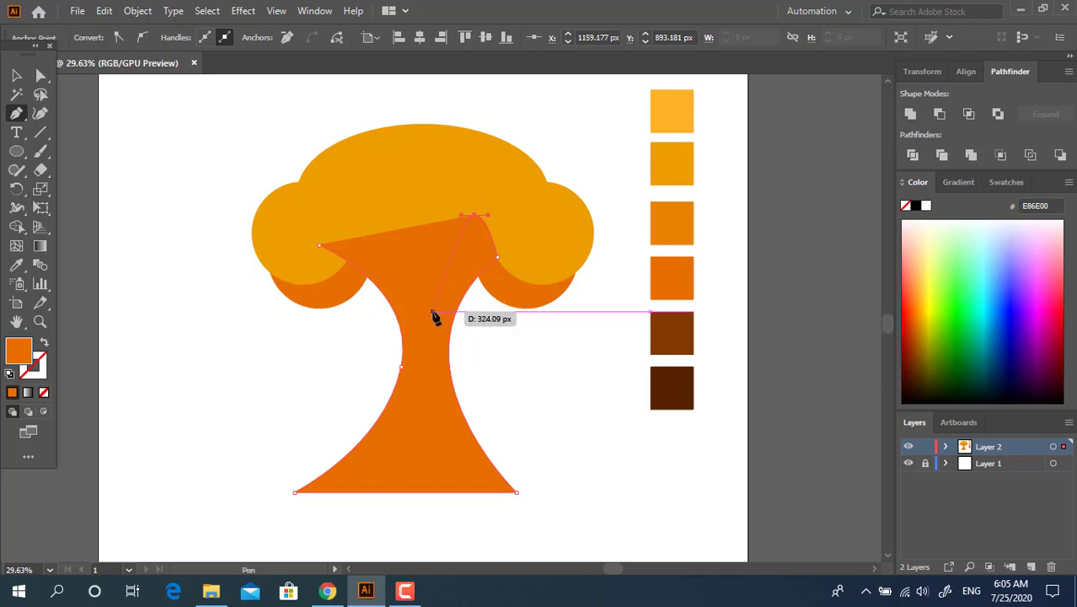
left_click(441, 306)
left_click_drag(431, 316, 318, 243)
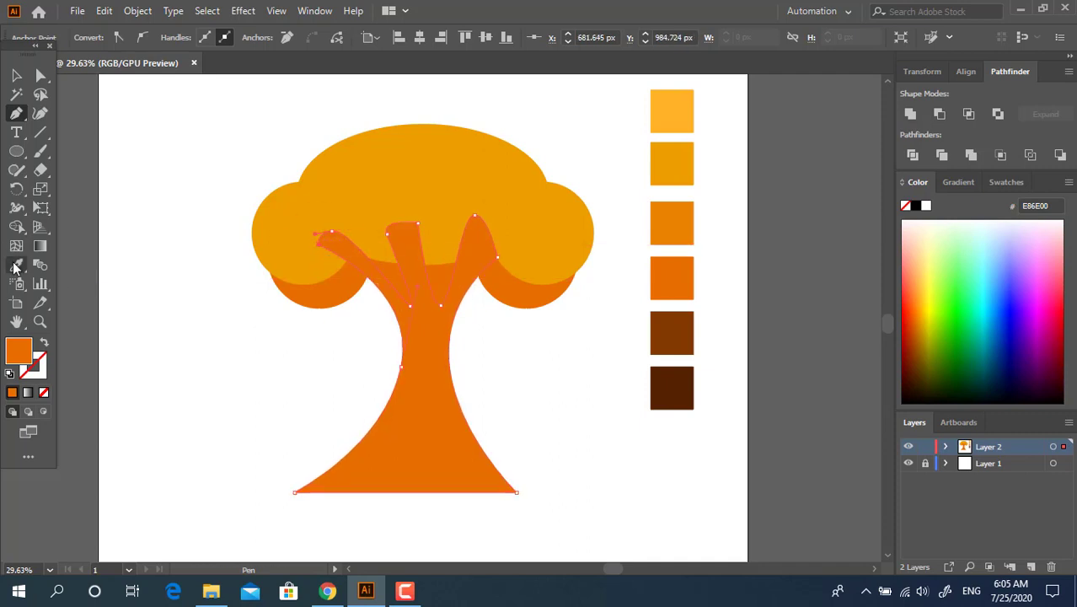
Fill the trunk with the brown 823900 swatch and send it to the back behind the foliage.
left_click(16, 263)
left_click(669, 331)
left_click(16, 76)
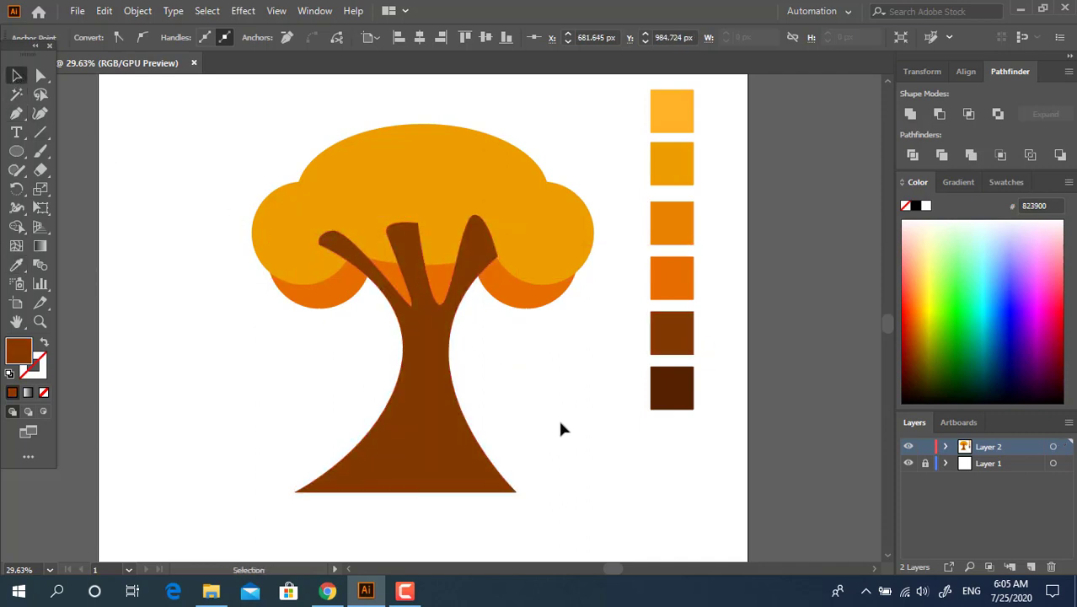
left_click(441, 429)
key("ctrl+shift+bracketleft")
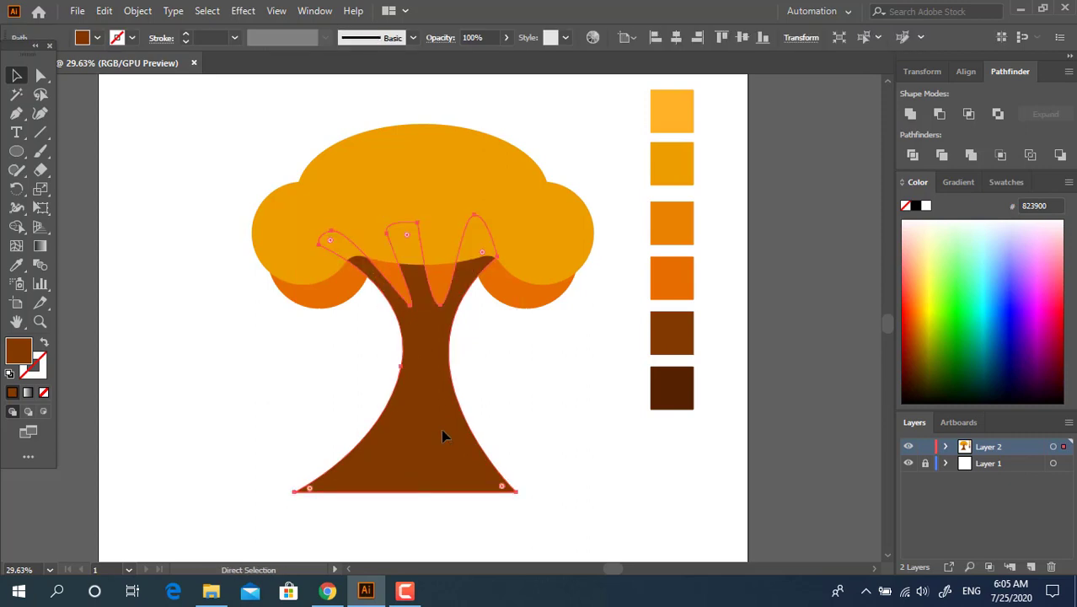
left_click(508, 432)
Set the fill to dark brown 562402 and begin root shading with the Pen tool, curving from left of the trunk base onto the trunk and back down.
key("z")
left_click_drag(508, 431, 485, 422)
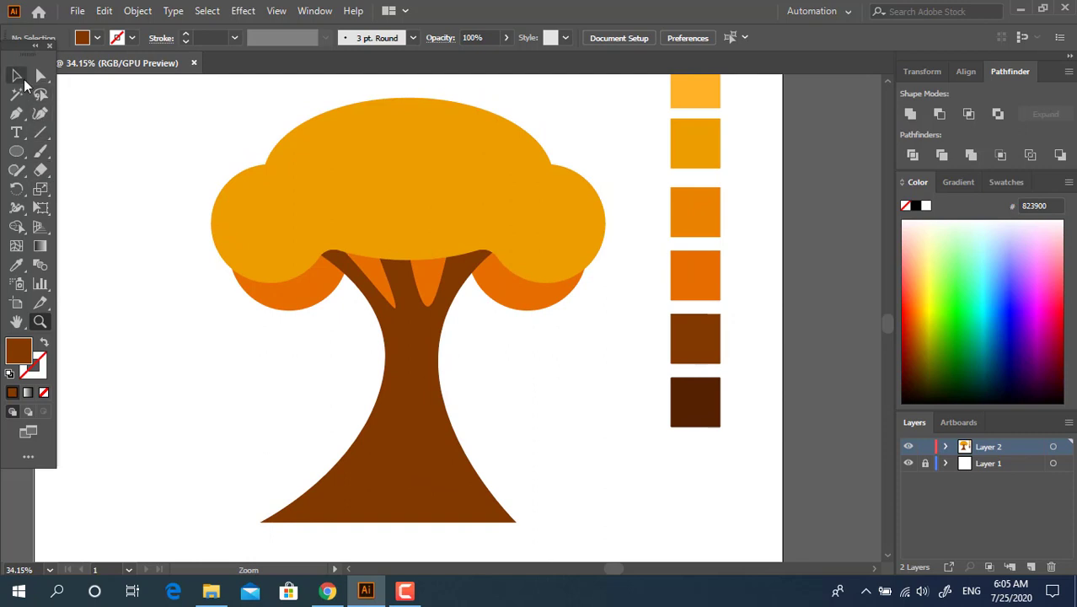
left_click_drag(424, 398, 354, 358)
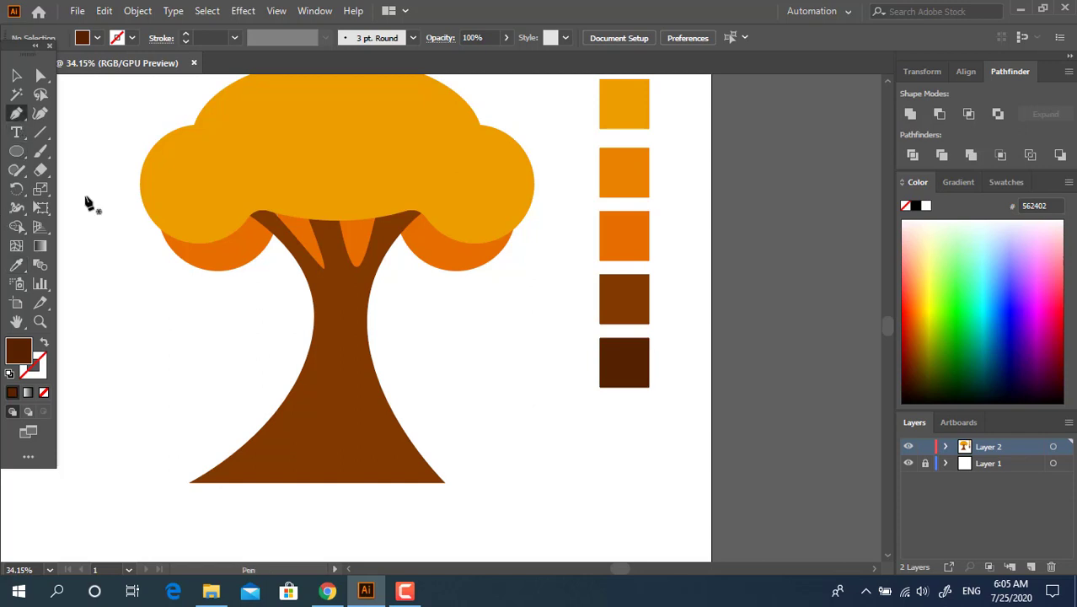
left_click(132, 474)
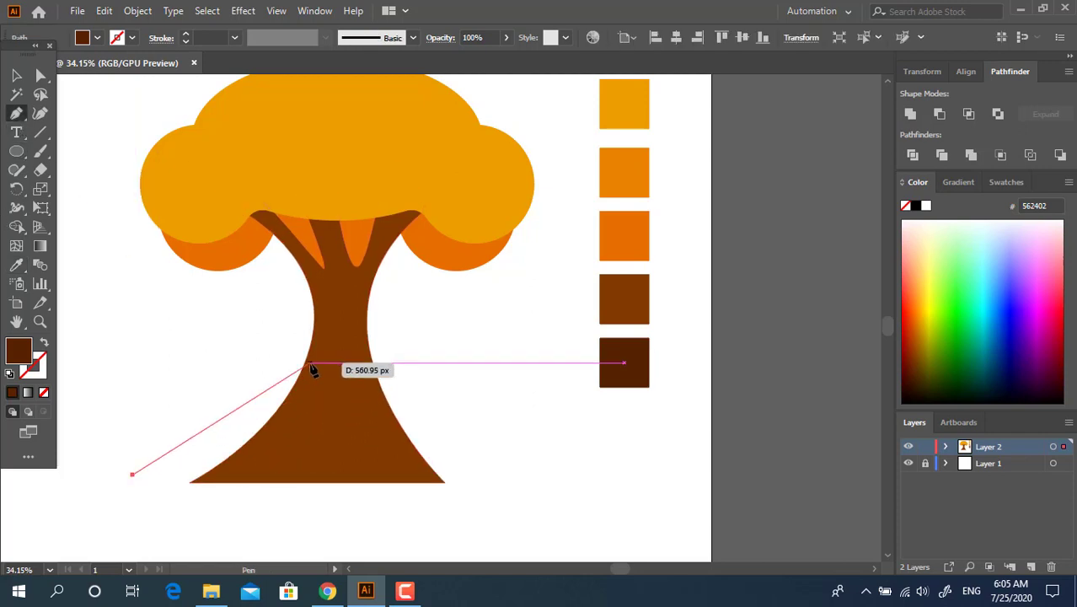
left_click_drag(309, 380, 366, 270)
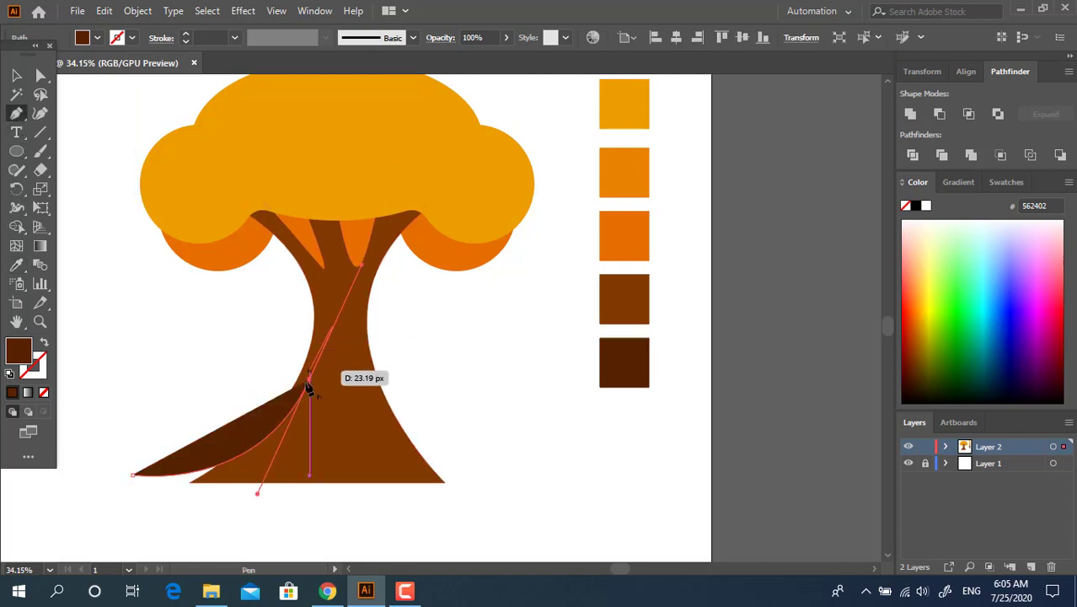
left_click_drag(309, 380, 179, 501)
key("ctrl+z")
left_click_drag(288, 448, 213, 483)
key("ctrl+z")
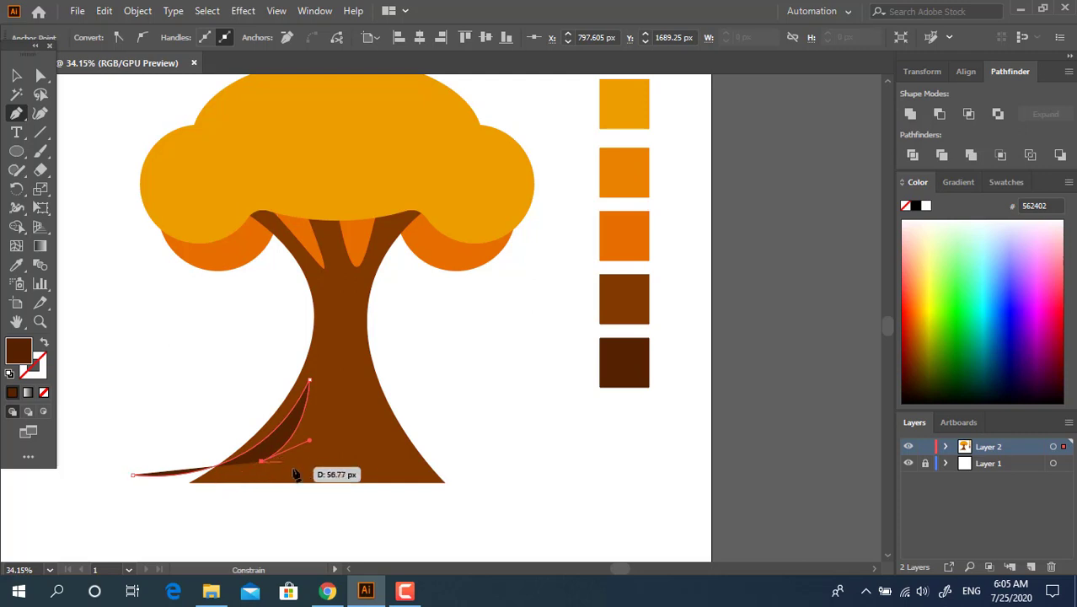
left_click_drag(288, 468, 335, 464)
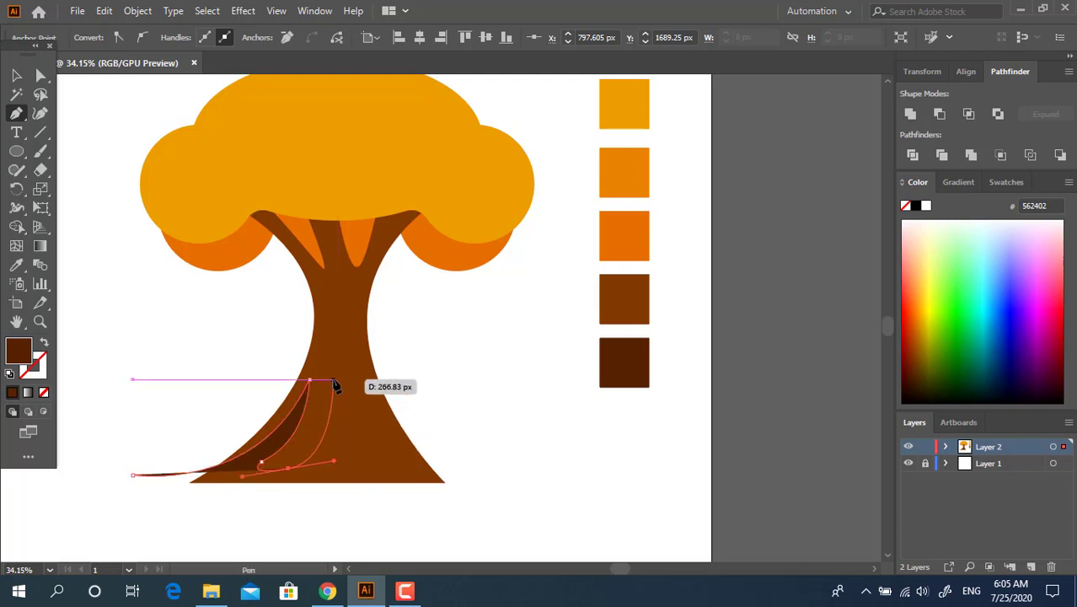
Continue the root shading path with a tall pointed spike up the trunk's middle and a shorter spike to its right.
left_click(335, 344)
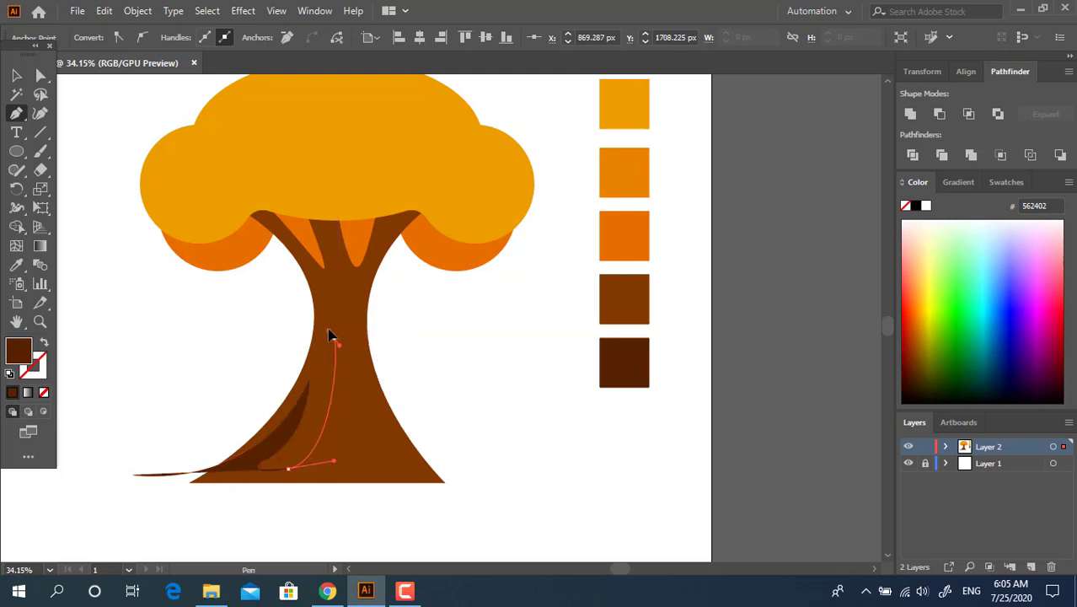
left_click_drag(328, 325, 327, 325)
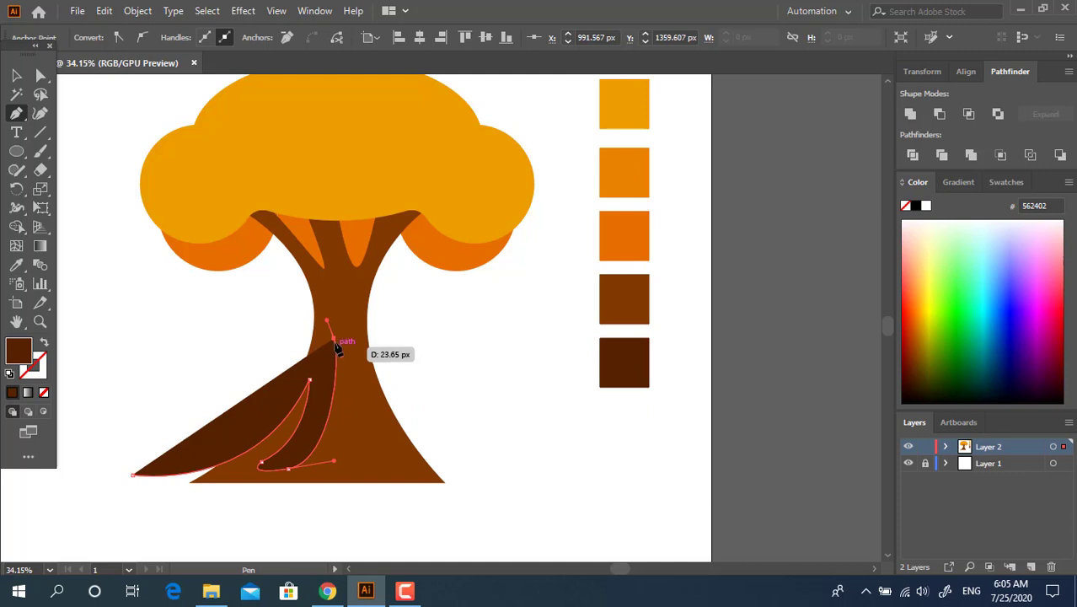
left_click(337, 459)
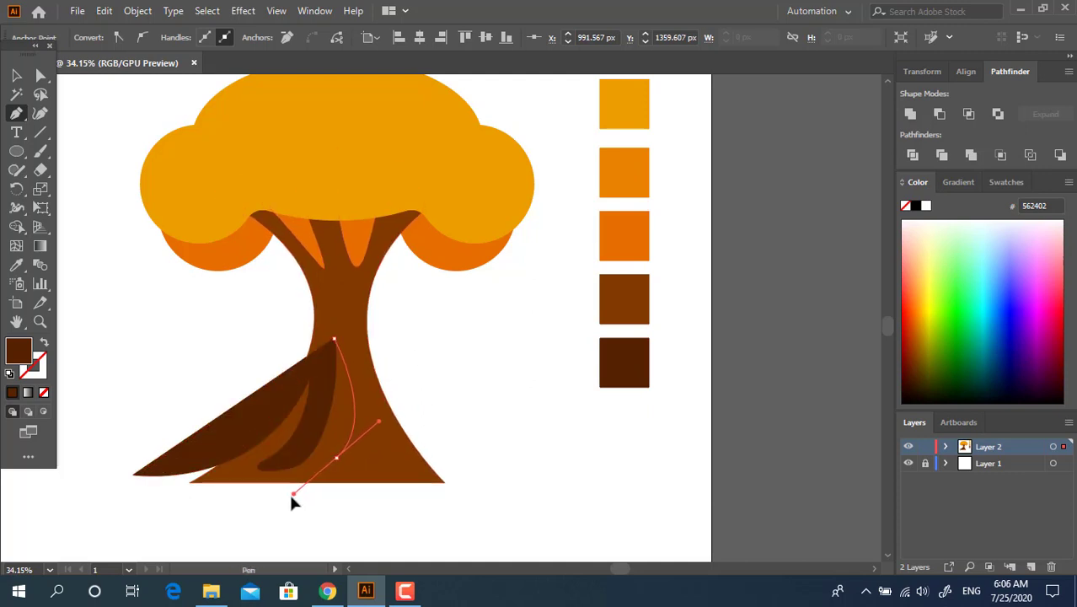
left_click_drag(292, 496, 306, 508)
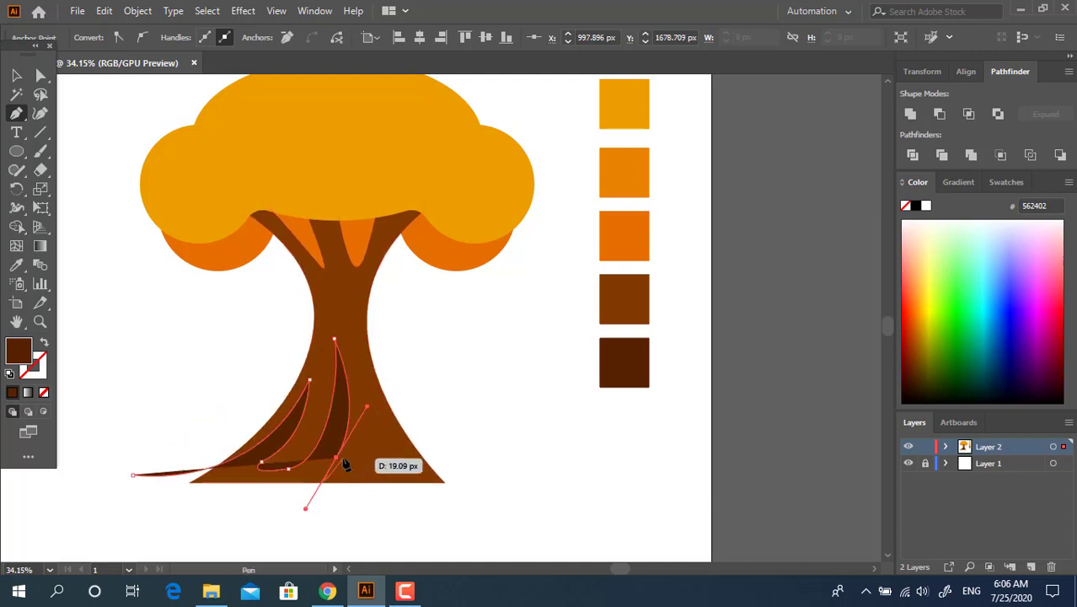
left_click(338, 459)
left_click_drag(370, 478, 363, 392)
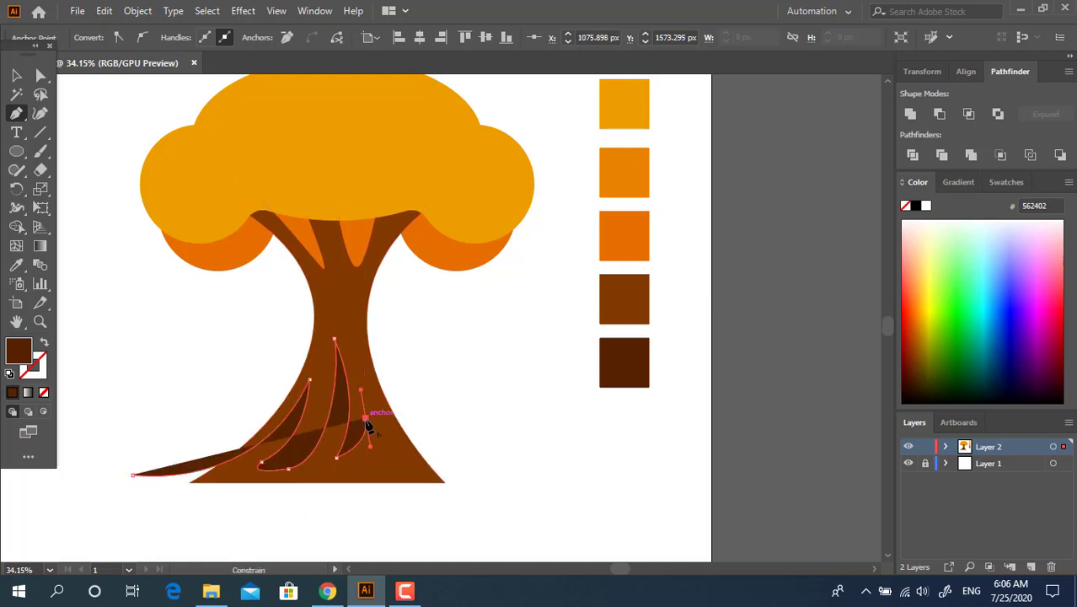
Curve the root shading down past the right root and close the path around beneath the trunk base at its starting point.
left_click_drag(405, 478, 523, 461)
left_click(407, 521)
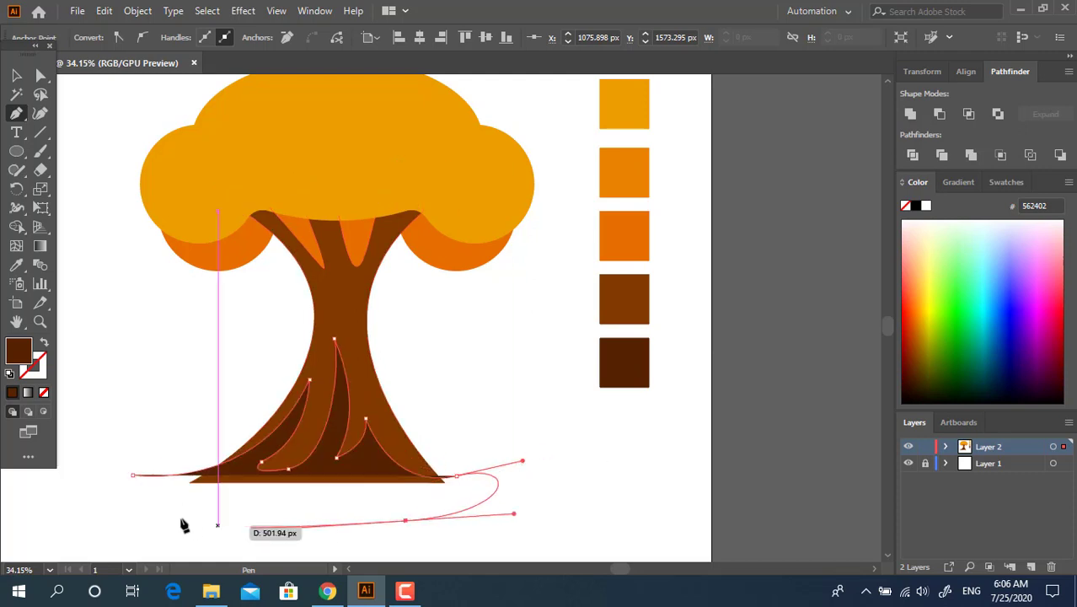
left_click(297, 527)
left_click_drag(132, 475, 158, 377)
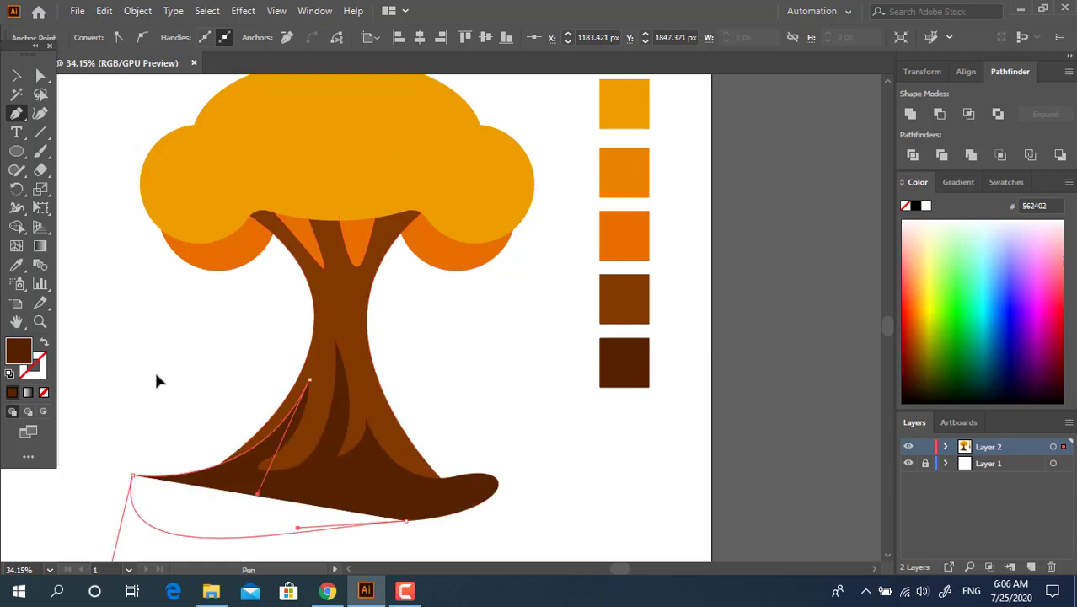
Draw two dark shapes overlapping the trunk's right edge: a curved spike at mid-height and a rounded wedge above the root.
left_click(383, 300)
left_click_drag(355, 411, 379, 426)
left_click_drag(371, 337, 411, 350)
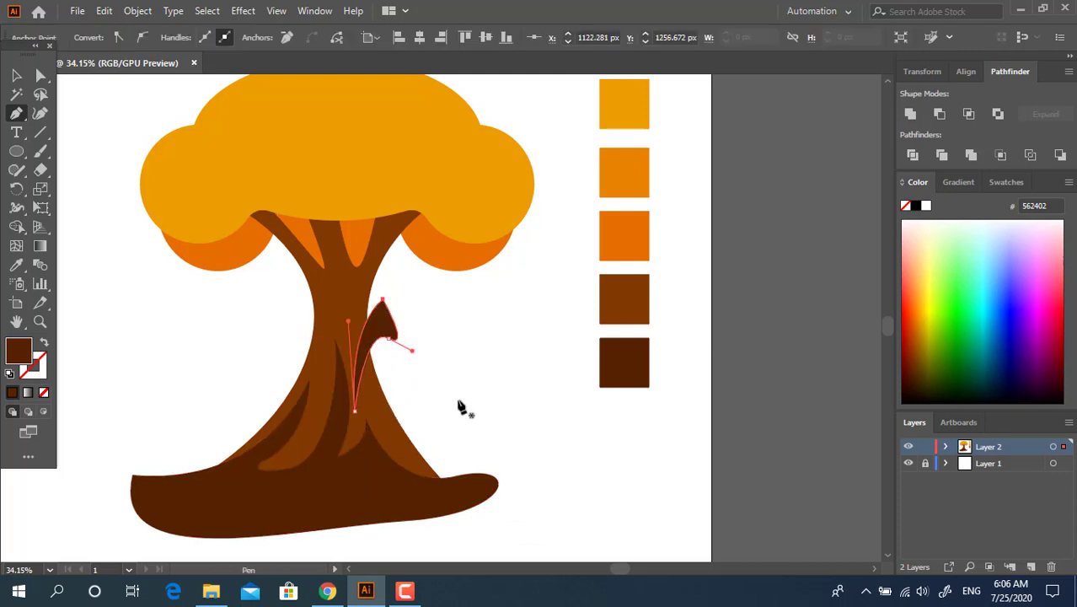
left_click(397, 383)
left_click_drag(386, 429, 406, 456)
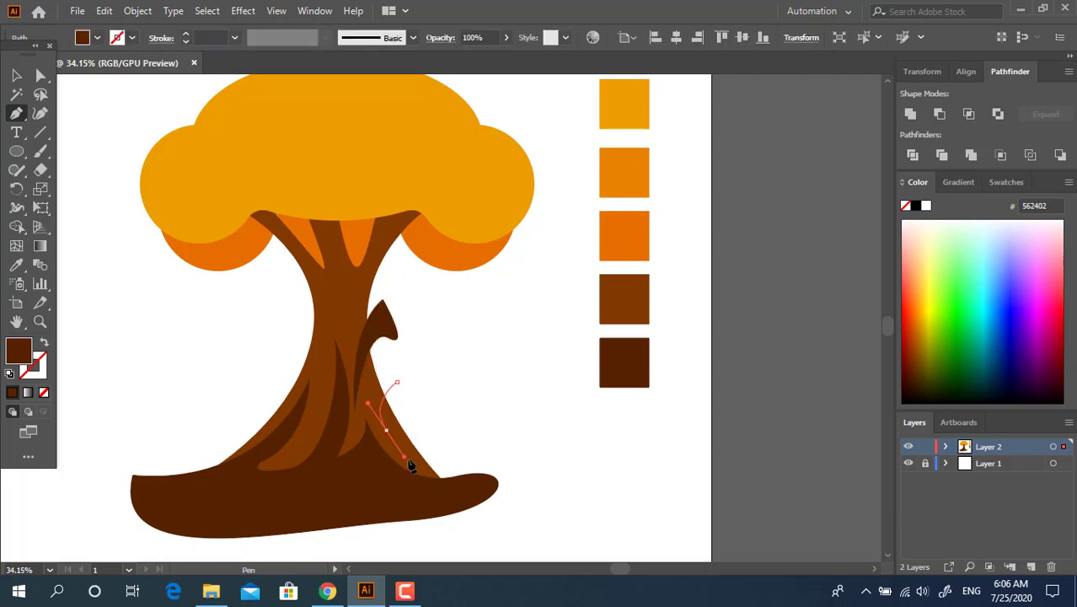
left_click(465, 430)
left_click(397, 384)
left_click(287, 274, "ctrl")
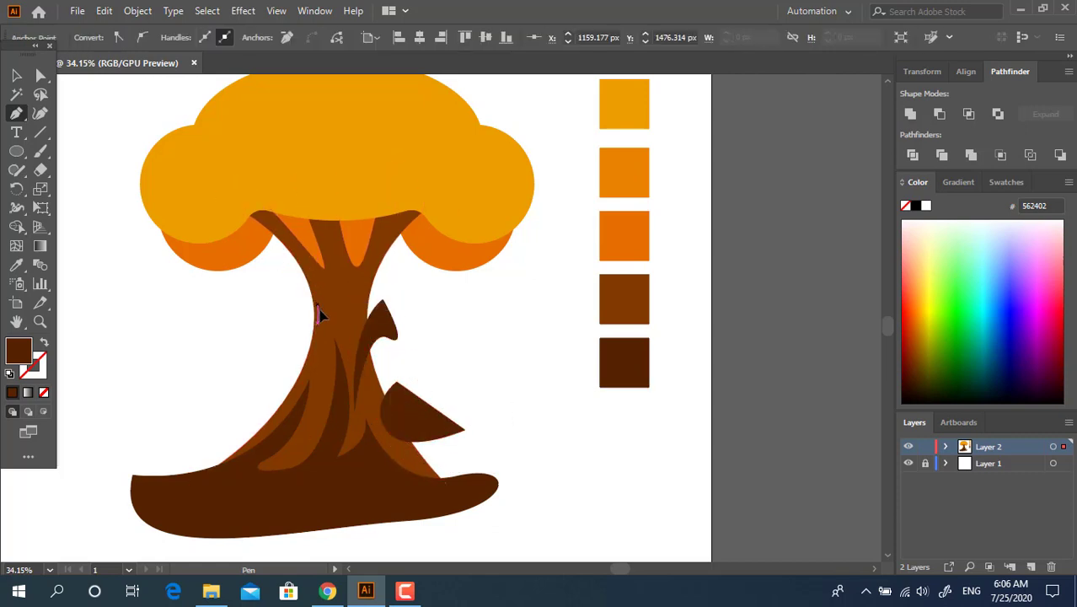
Draw a dark crescent overlapping the upper trunk's left edge and a smaller hooked shape overlapping its right edge.
left_click(281, 266)
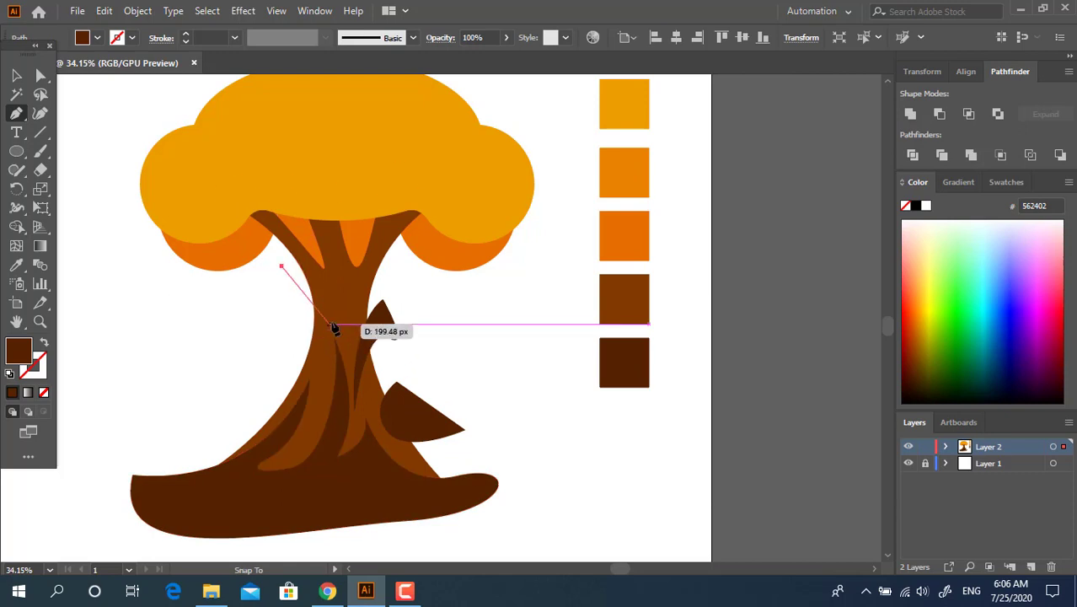
left_click_drag(268, 362, 409, 284)
left_click(394, 270)
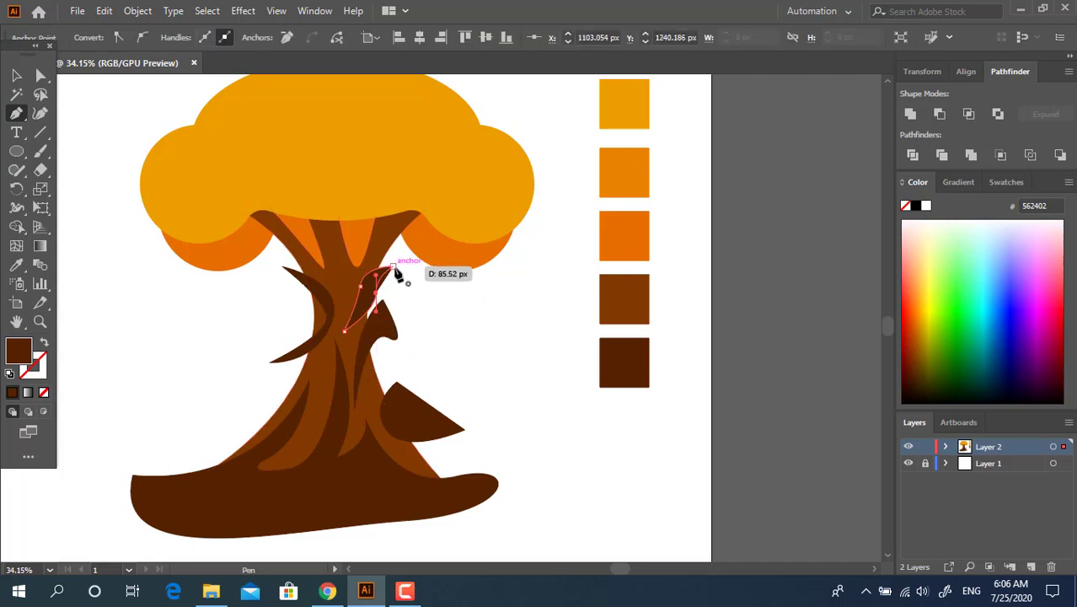
Draw a large rounded dark shape across the tops of the branches, overlapping the underside of the crown.
left_click_drag(432, 217, 421, 223)
left_click_drag(369, 278, 376, 177)
left_click_drag(432, 215, 409, 290)
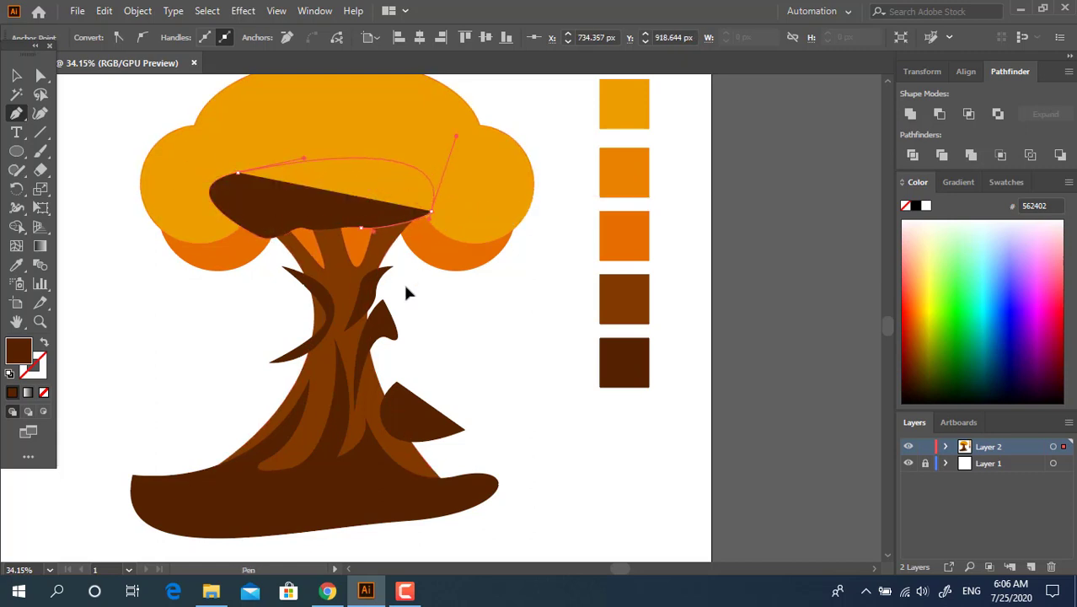
Draw a dark strip down the middle branch and a small forked shape just below it on the upper trunk.
left_click_drag(328, 203, 354, 270)
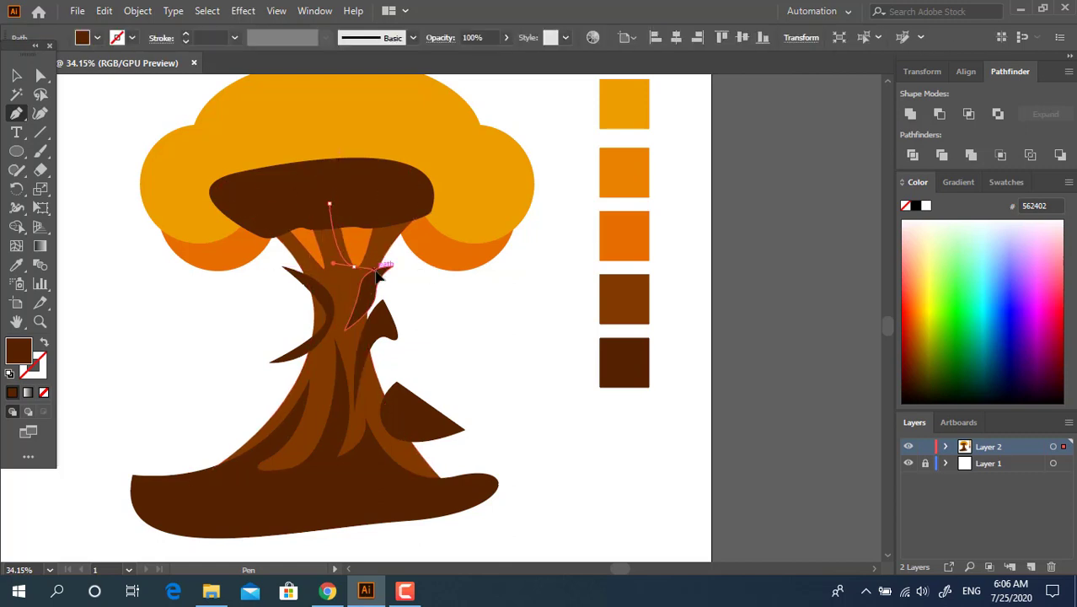
left_click(354, 267)
mouse_move(353, 204)
left_mouse_down()
mouse_move(385, 195)
mouse_move(337, 203)
left_mouse_up()
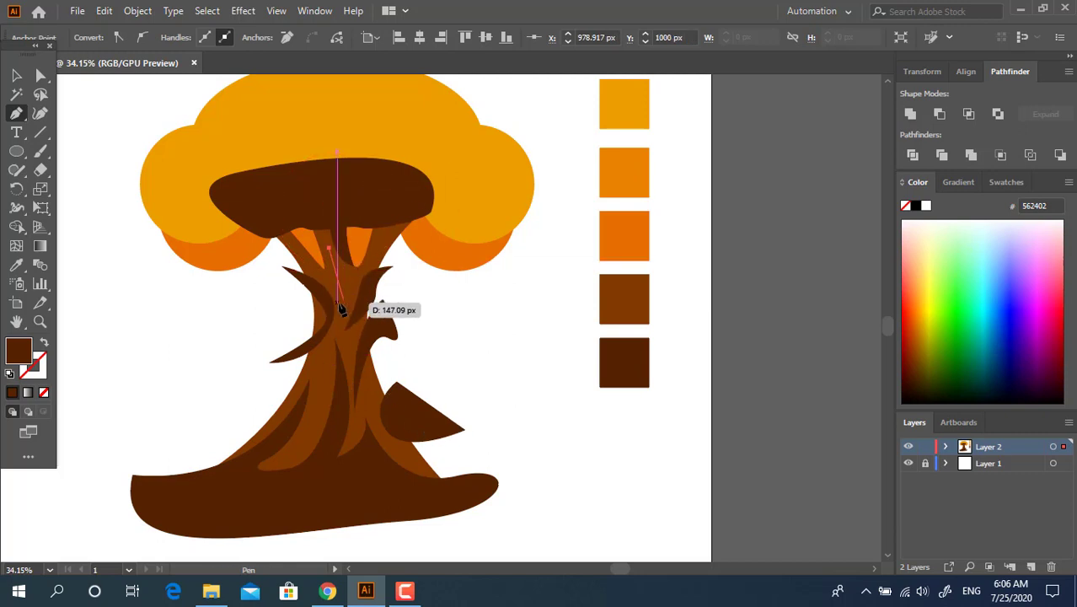
mouse_move(341, 309)
left_mouse_down()
mouse_move(345, 297)
mouse_move(347, 344)
mouse_move(348, 310)
mouse_move(346, 331)
mouse_move(333, 298)
mouse_move(345, 304)
left_mouse_up()
left_click_drag(312, 272, 334, 268)
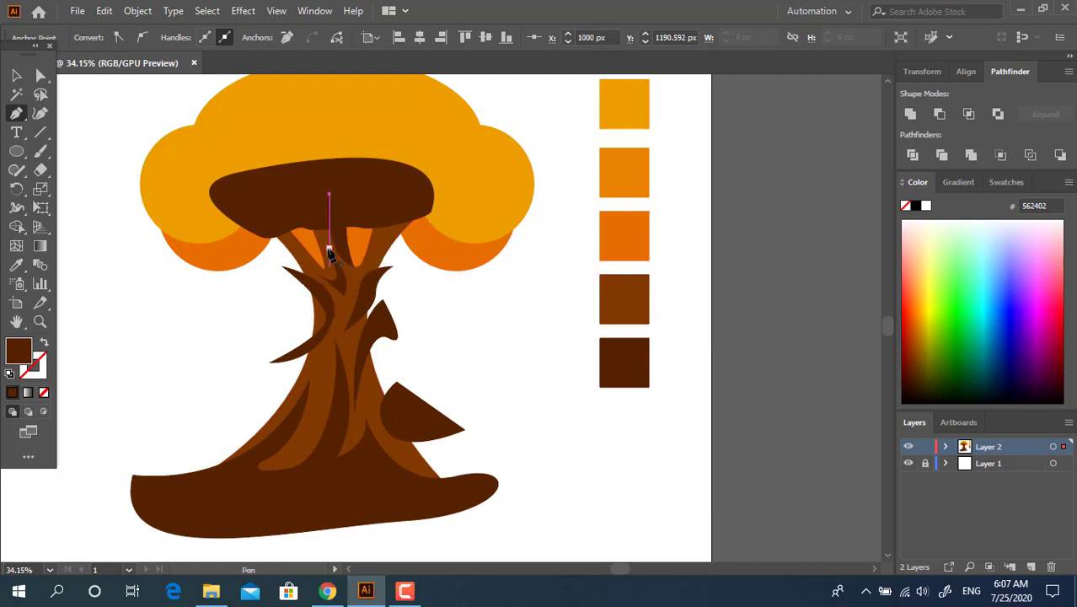
left_click(329, 253)
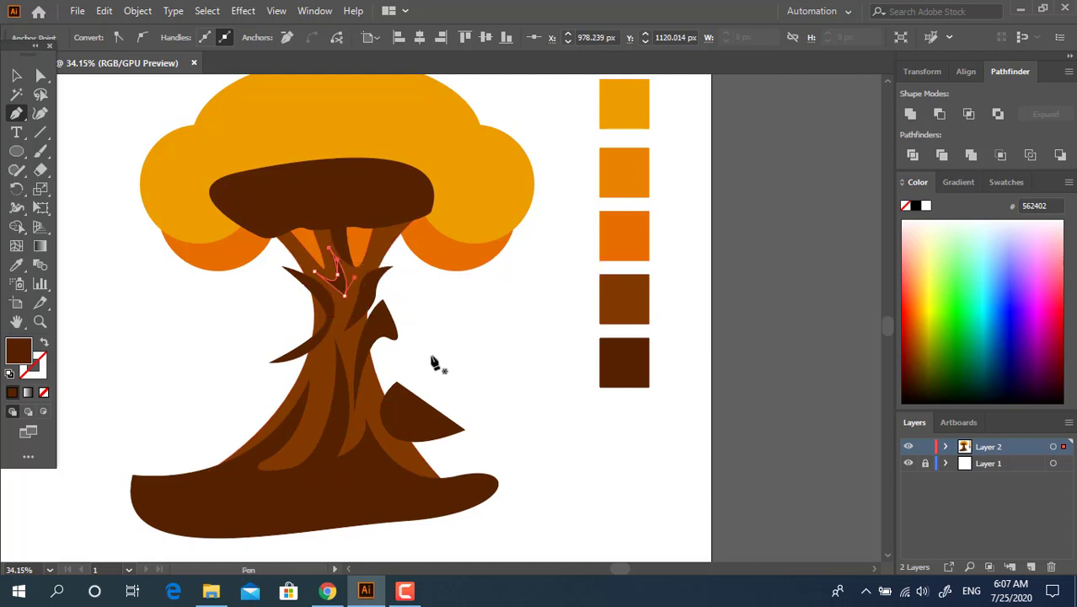
Draw a slim dark crescent on the lower trunk, between the left and middle spikes of the root shading.
left_click_drag(285, 455, 253, 478)
key("ctrl+z")
left_click(315, 360)
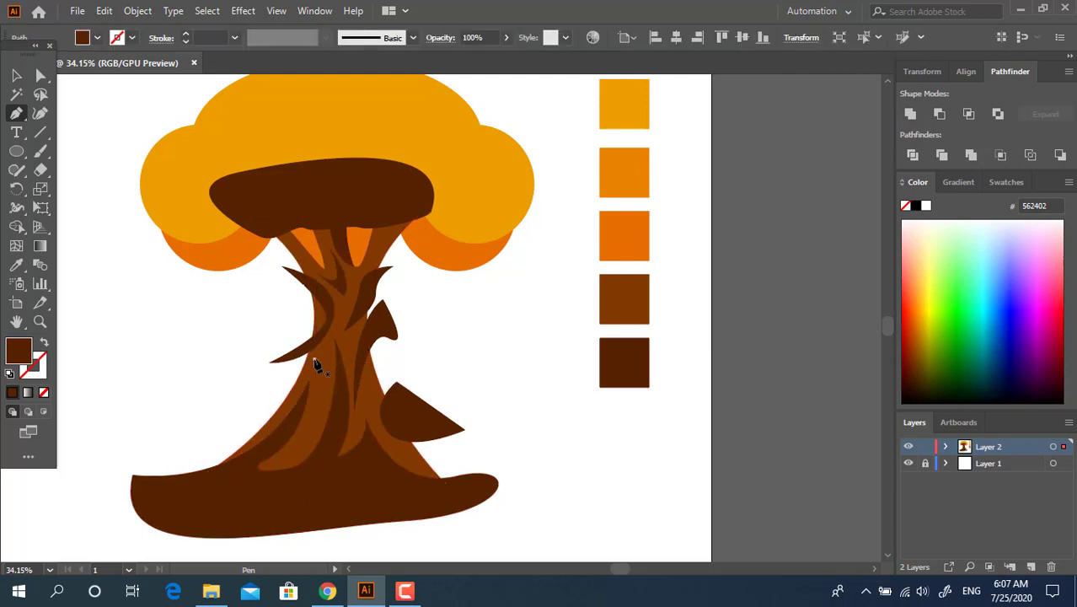
left_click_drag(278, 462, 235, 497)
left_click(278, 461)
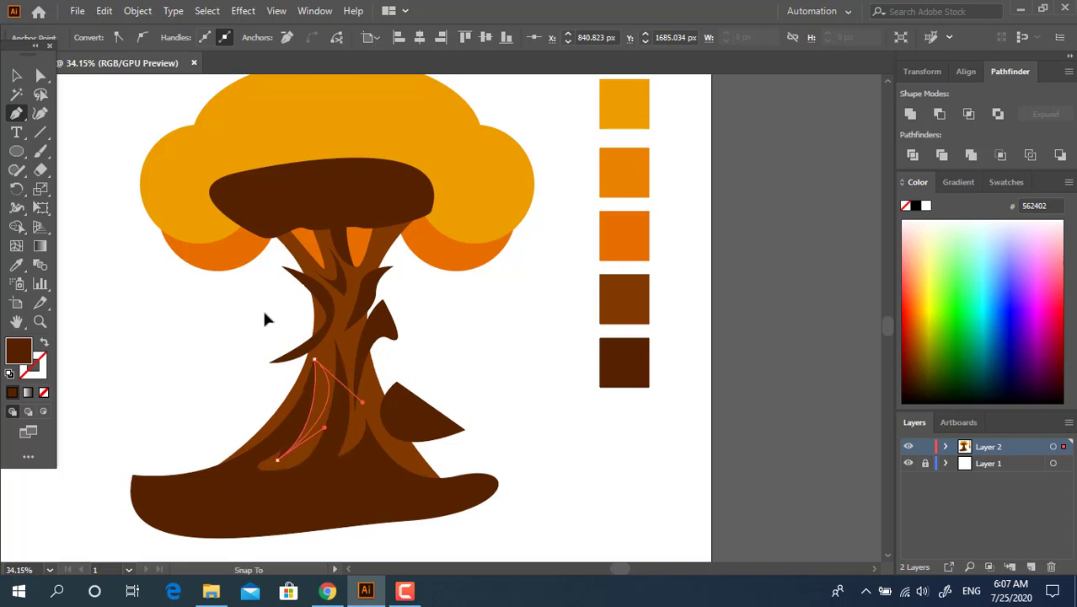
left_click_drag(274, 299, 274, 291)
key("v")
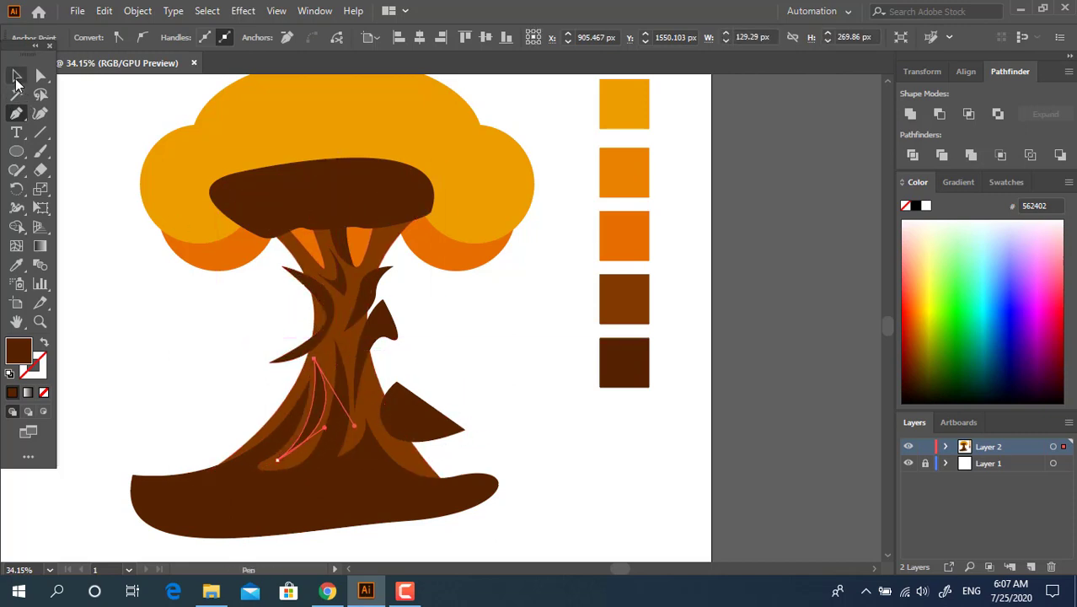
Select all the dark shading shapes on the trunk and branches and apply the Pathfinder Divide operation.
left_click(16, 113)
left_click(18, 79)
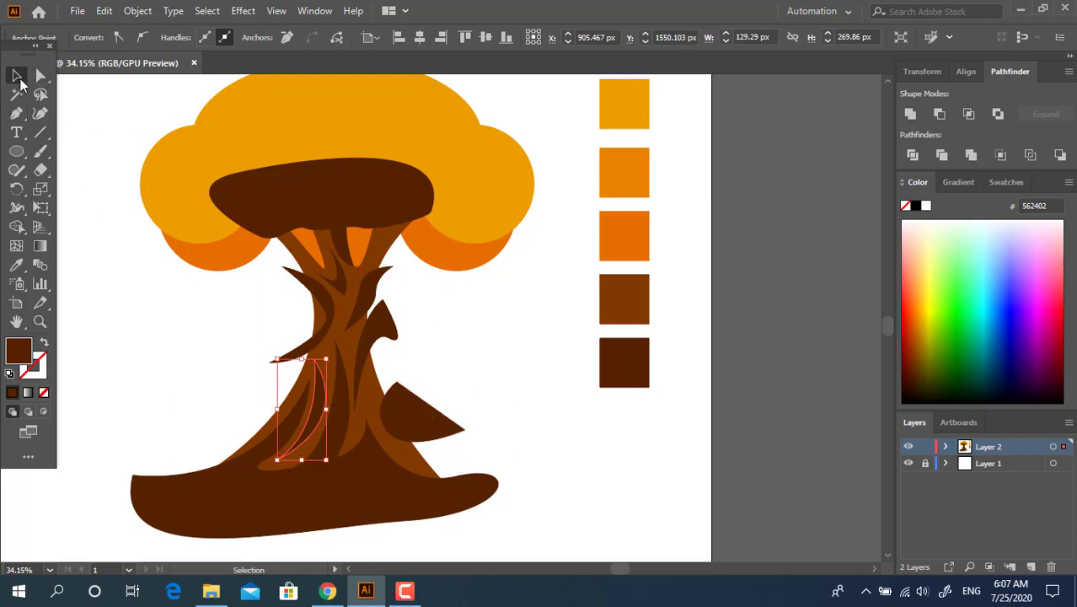
left_click(325, 211)
left_click(337, 285, "shift")
left_click(328, 321, "shift")
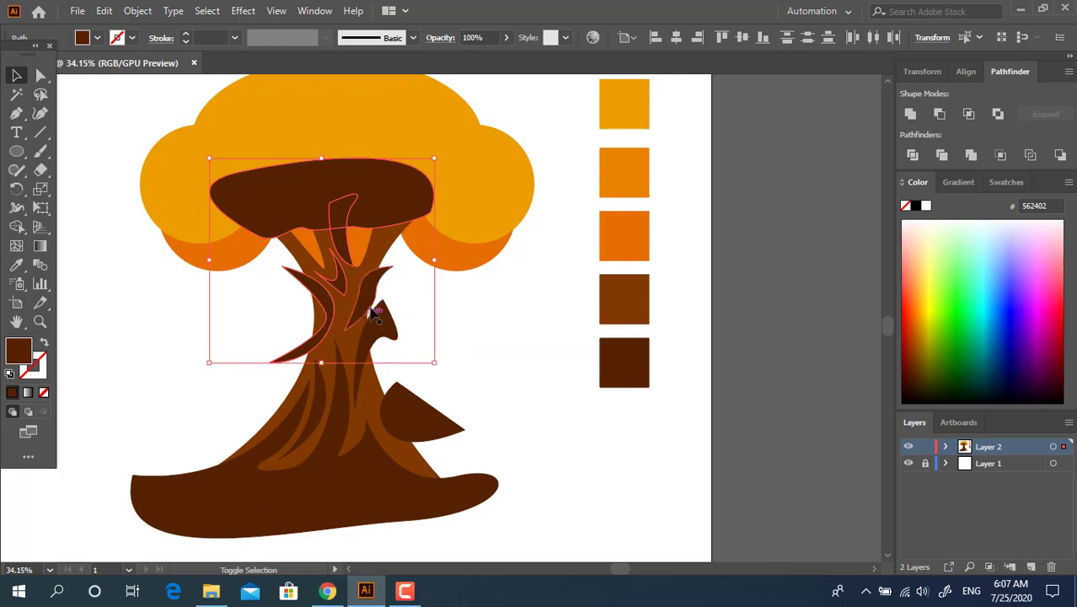
left_click(332, 416, "shift")
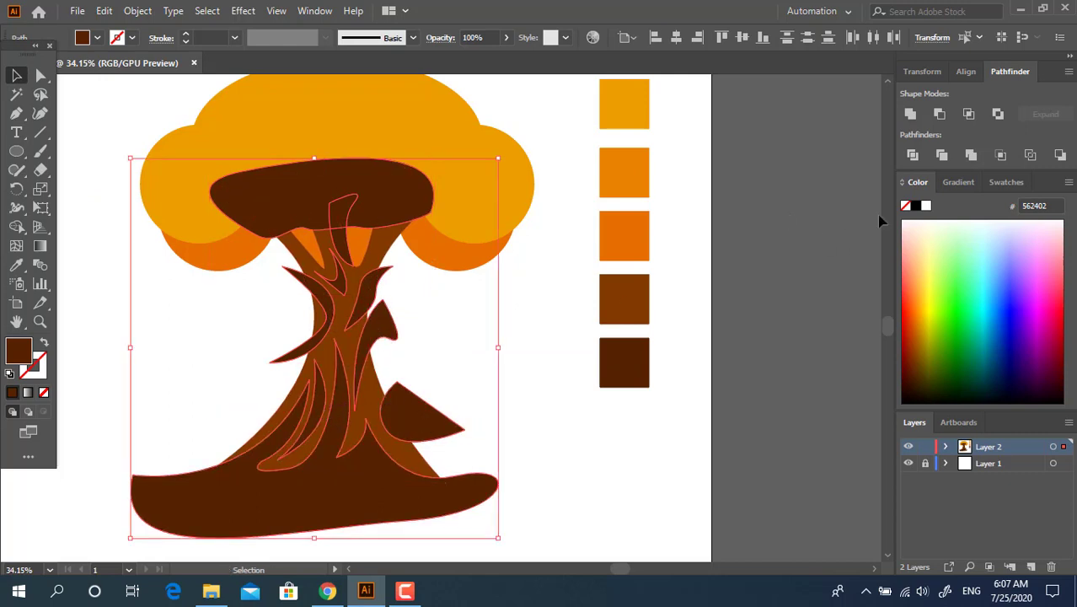
left_click(912, 157)
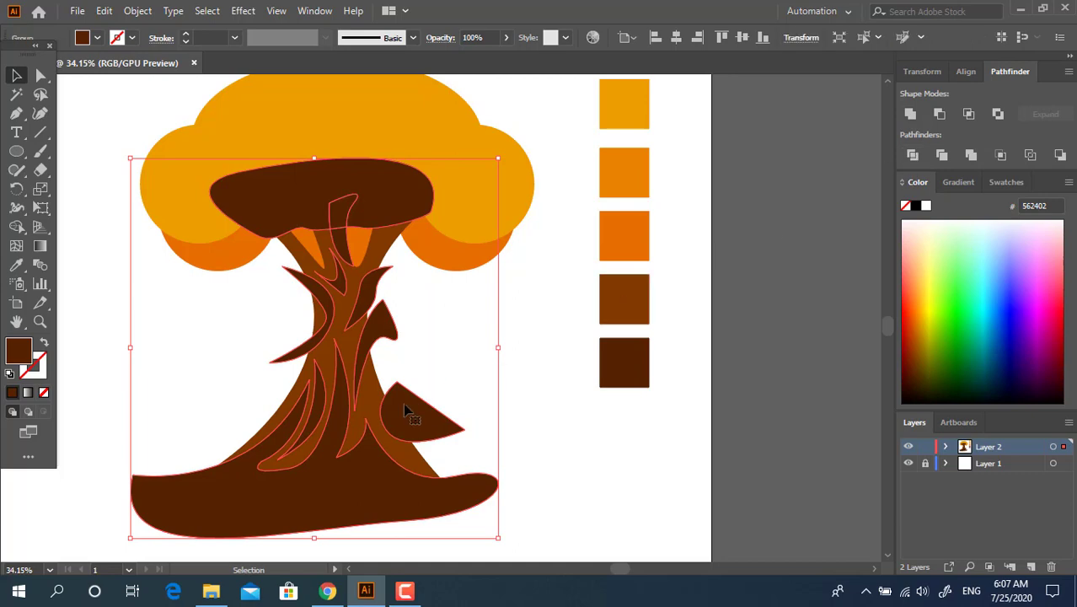
Leave the isolated shading group, select the dark shapes together with the brown trunk, and divide them with Pathfinder.
double_click(369, 475)
left_click(361, 516)
left_click(570, 473)
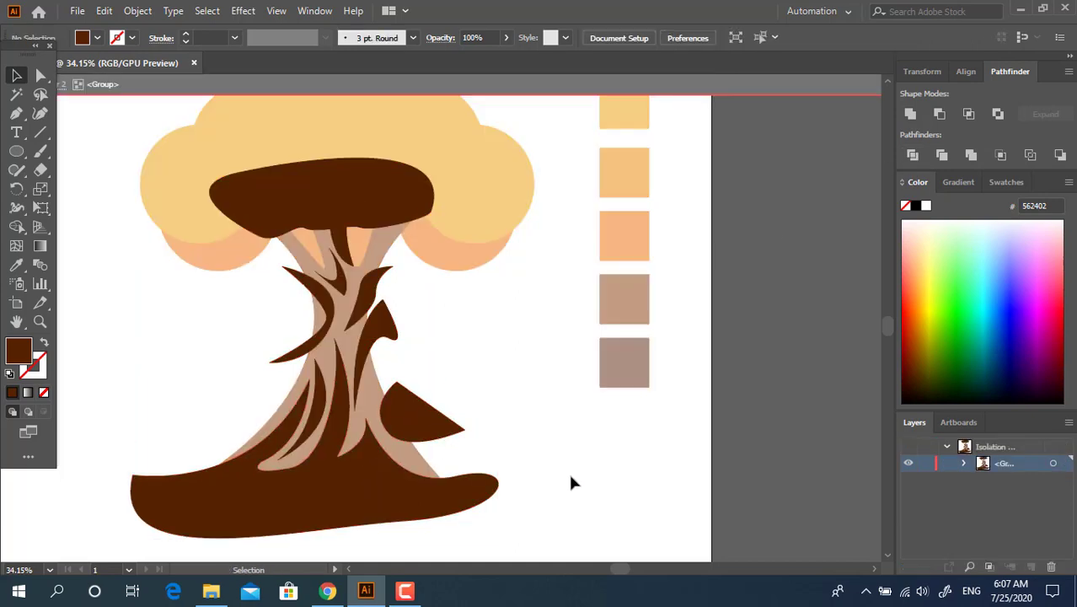
double_click(452, 390)
left_click(413, 436)
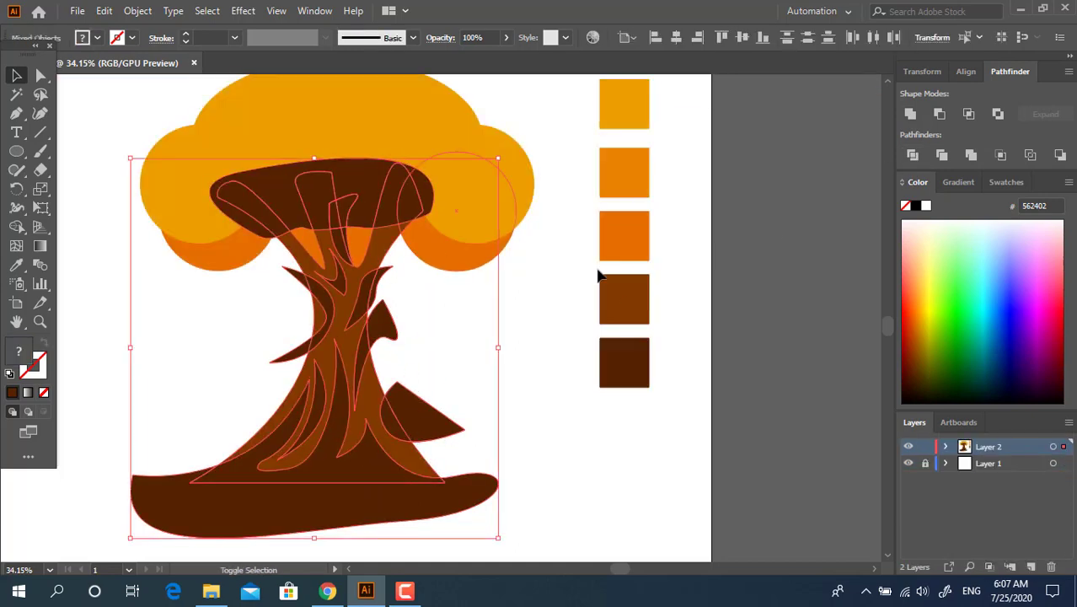
left_click(912, 154)
Isolate the divided trunk group and delete every dark piece that lies outside the outline of the trunk and branches.
double_click(371, 487)
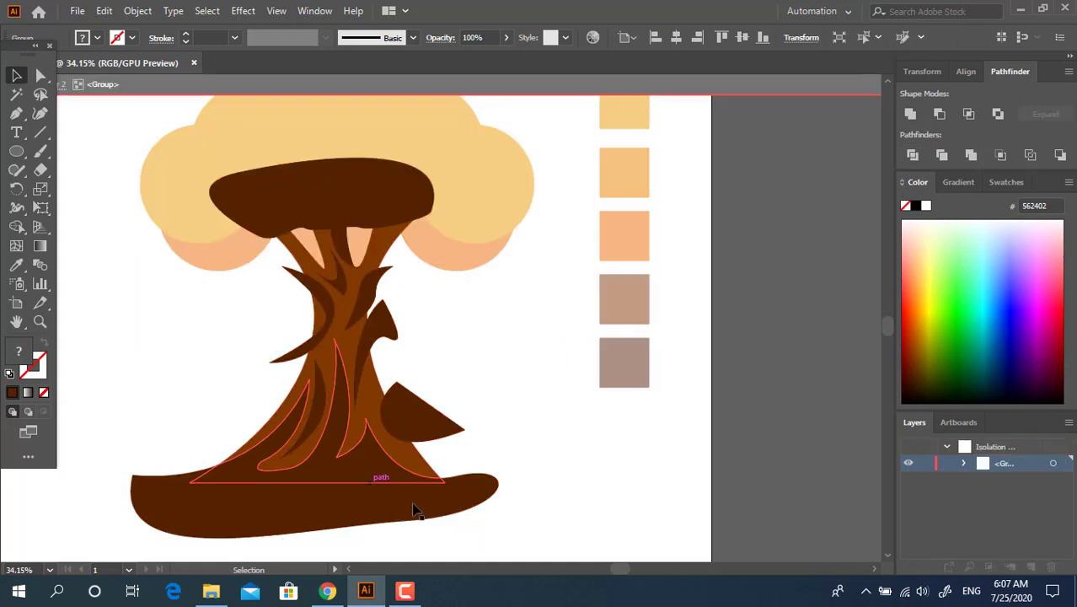
left_click(414, 508)
left_click(434, 426, "shift")
left_click(383, 331, "shift")
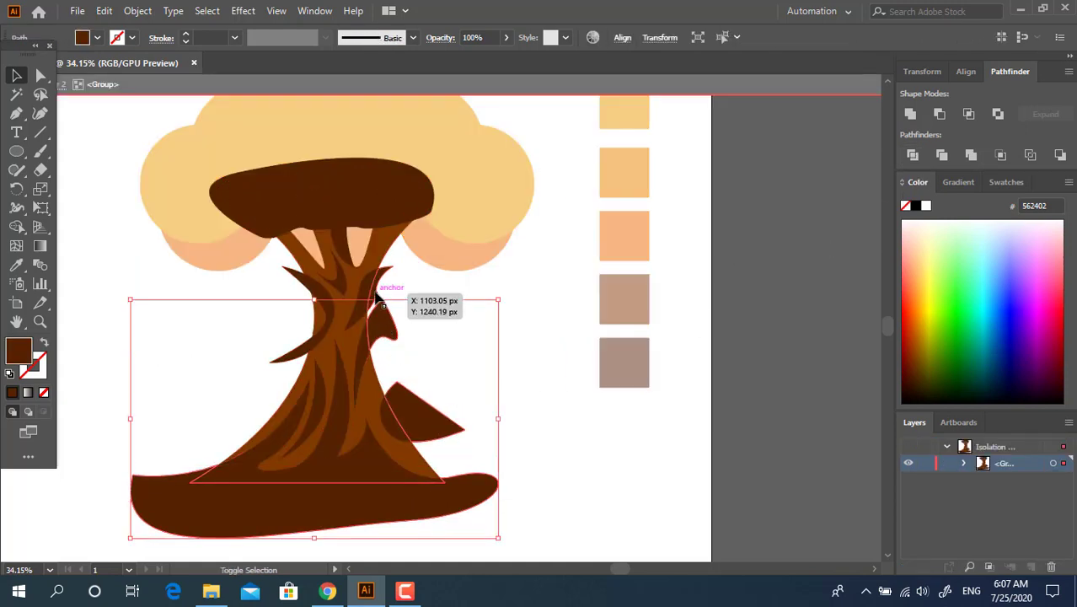
left_click(313, 339, "shift")
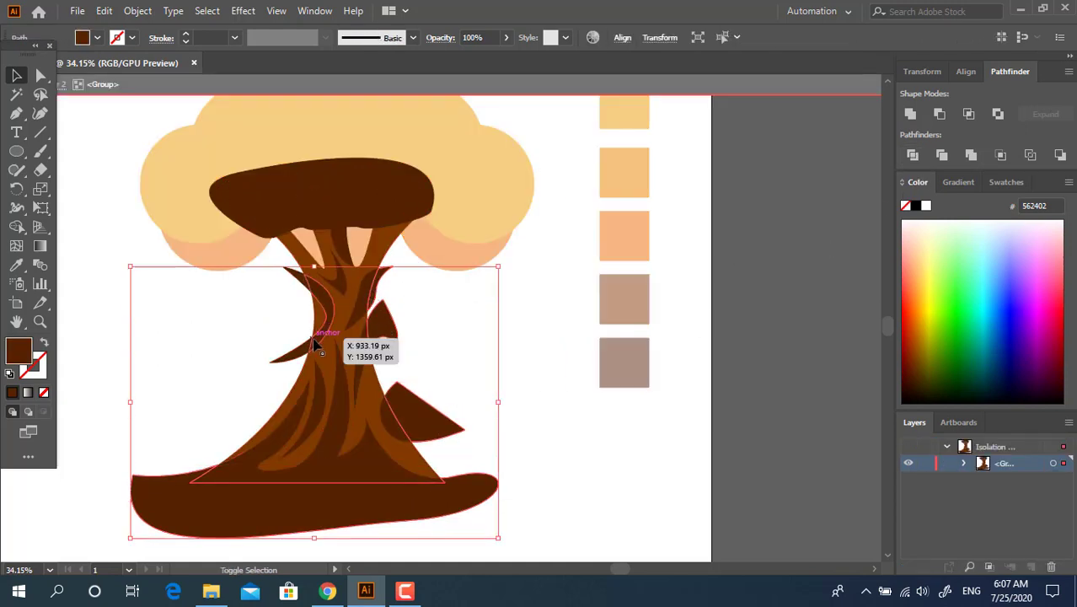
left_click(282, 204, "shift")
key("Delete")
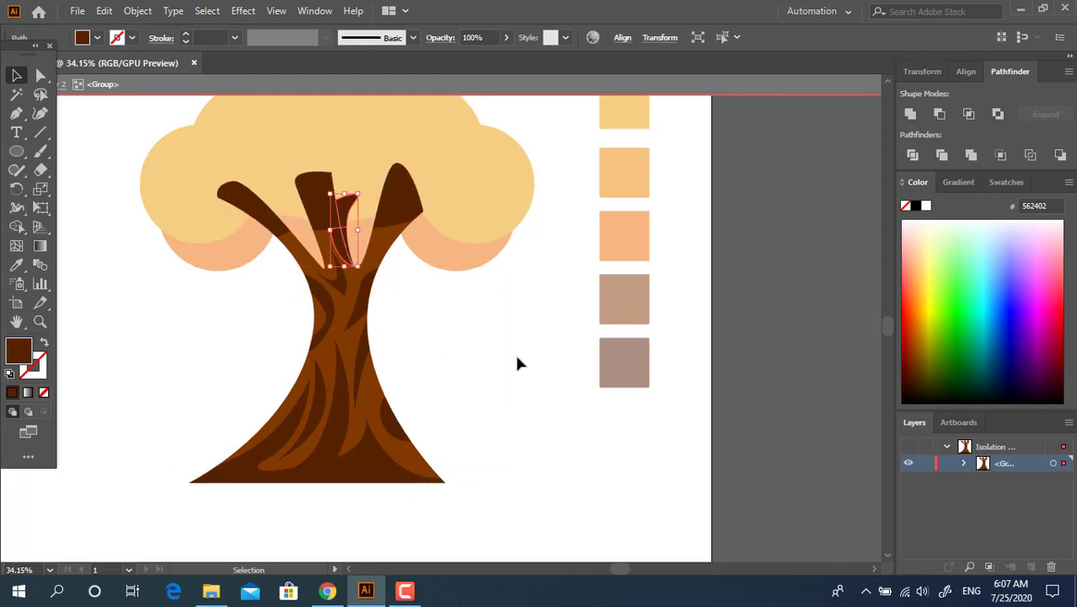
left_click(350, 240, "shift")
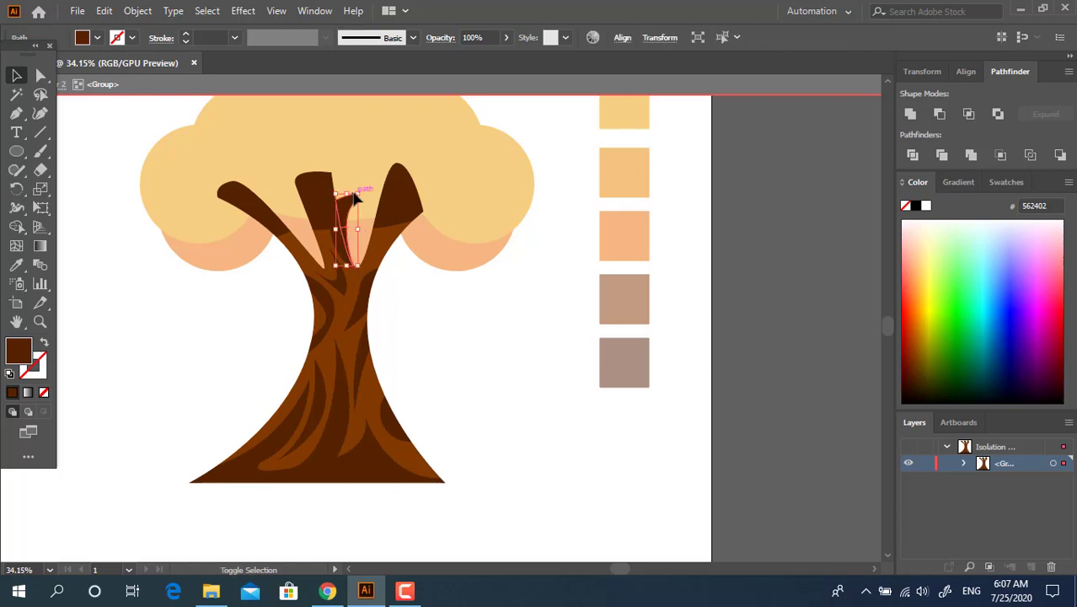
key("Delete")
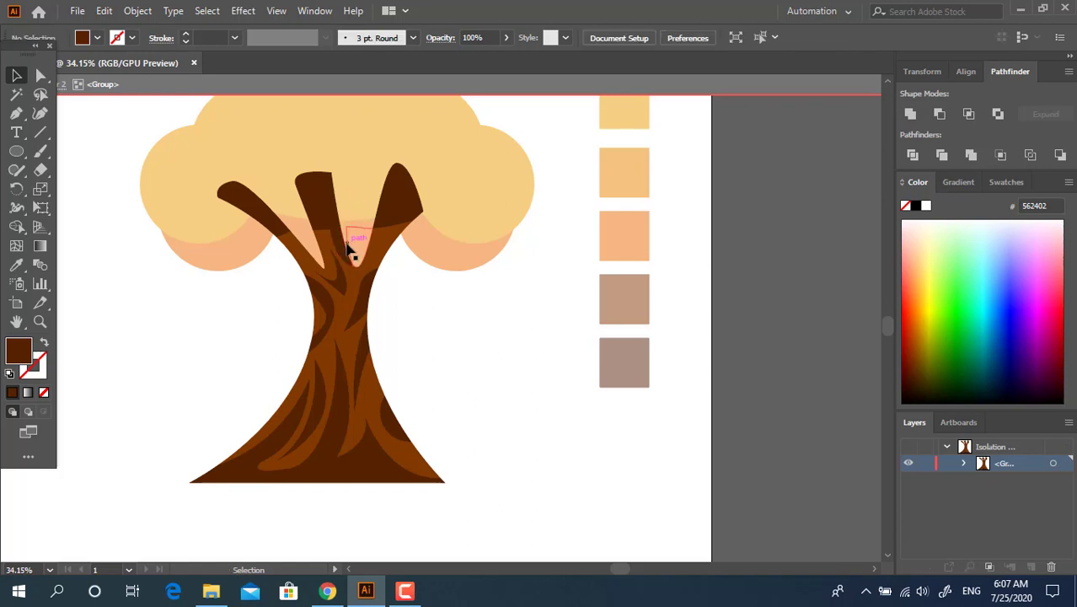
Unite the dark pieces of the middle branch and refine the anchor points where its shading meets the upper trunk.
left_click(344, 248)
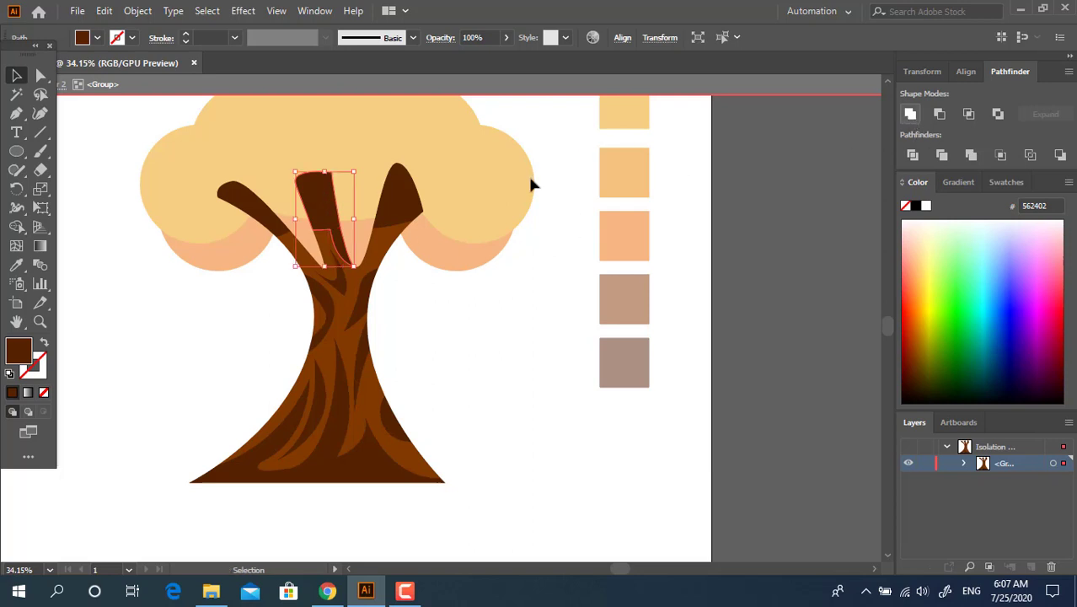
left_click(41, 75)
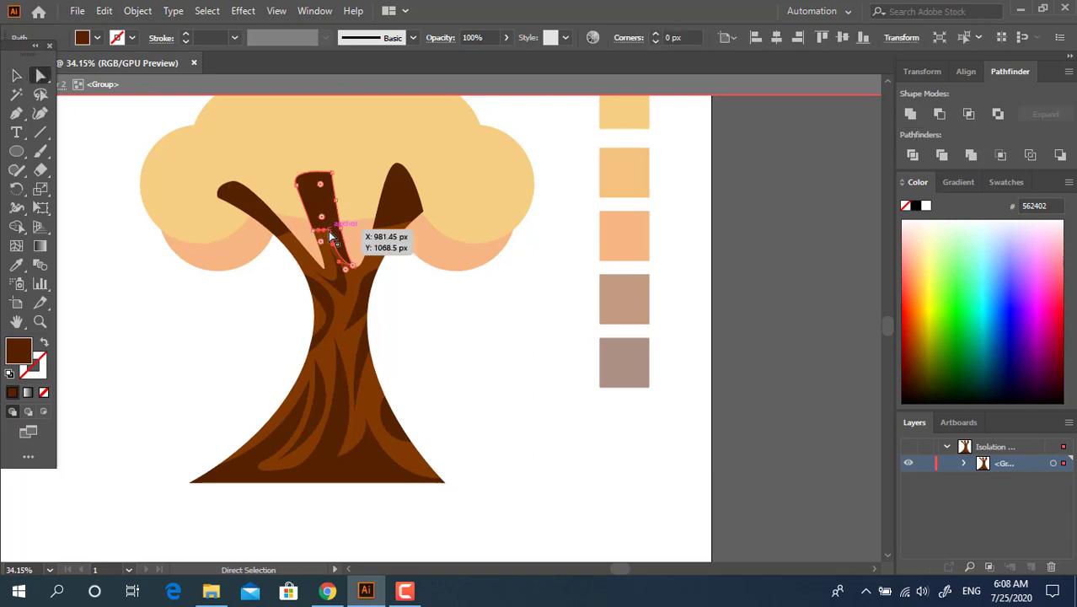
left_click(330, 230)
left_click_drag(319, 242, 325, 265)
left_click(570, 445)
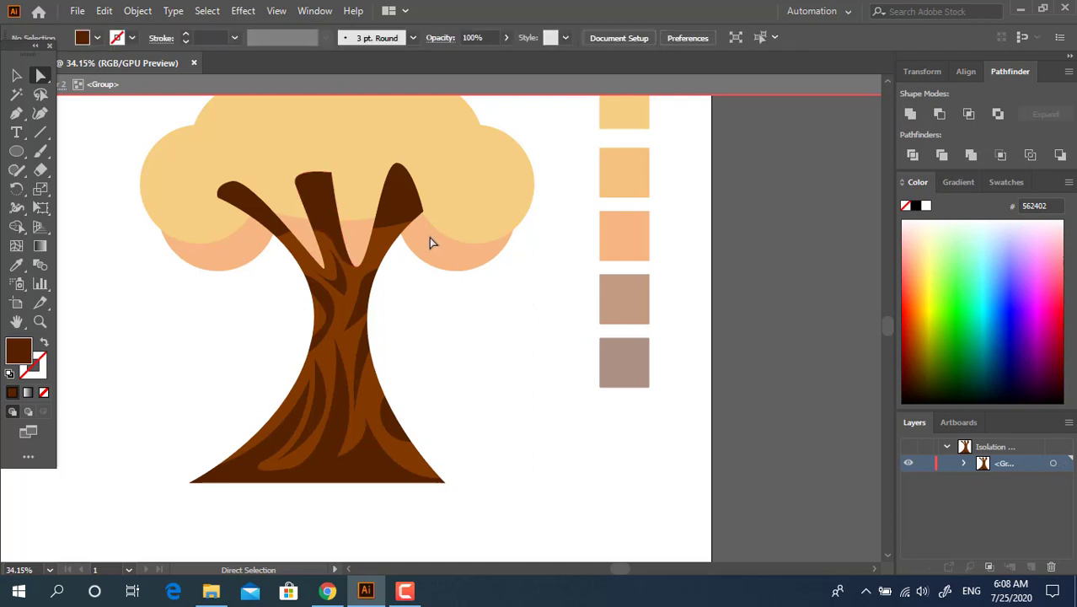
left_click(360, 230)
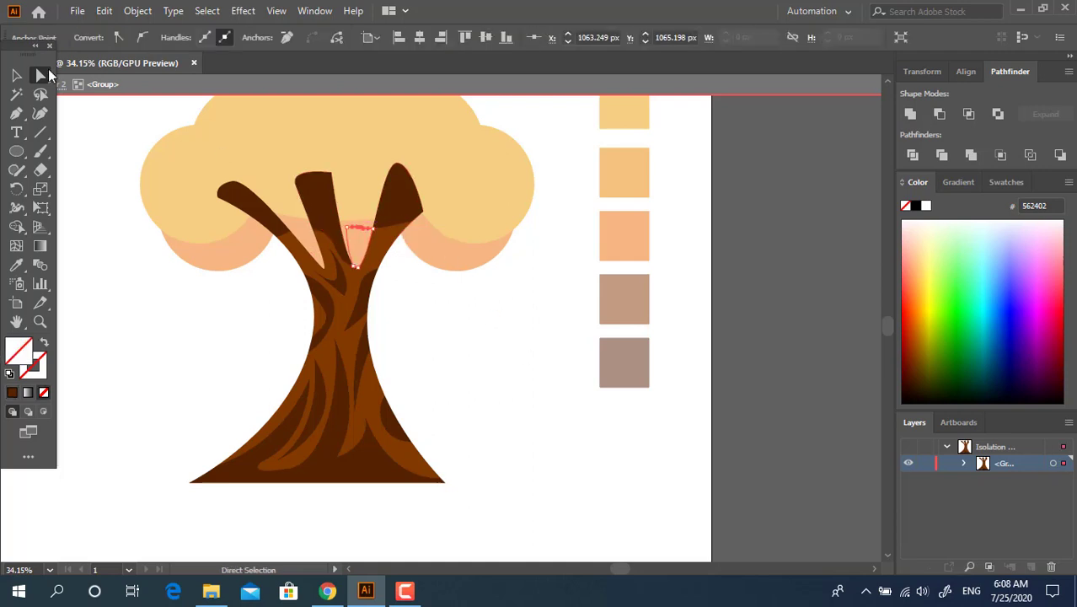
left_click(15, 77)
left_click(359, 234)
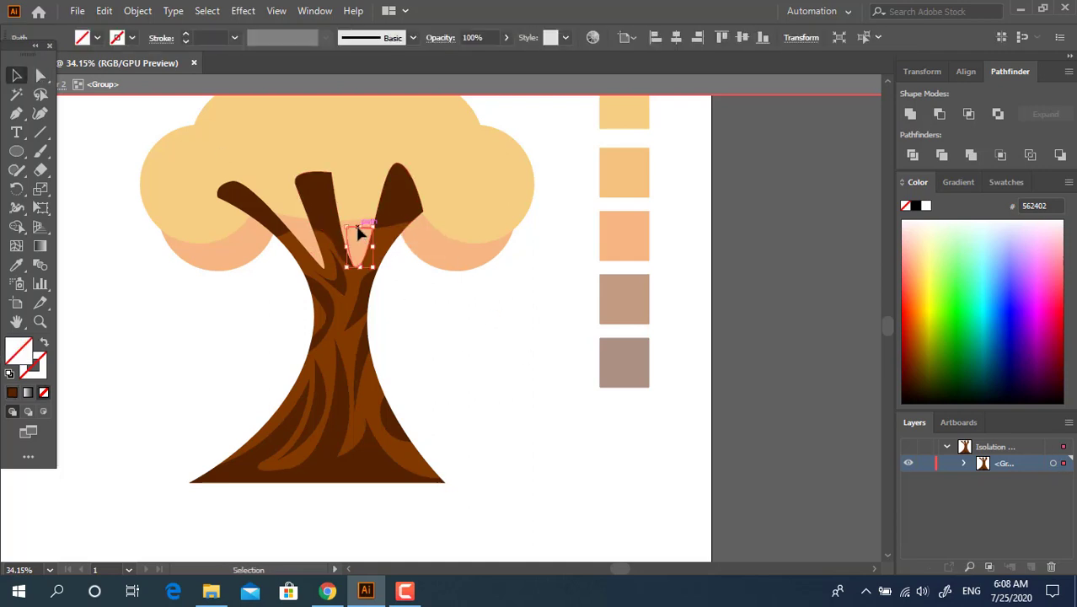
left_click(468, 344)
Leave the isolated trunk group and bring the amber crown to the front so it covers the branch tips.
scroll(207, 221, "left", 5)
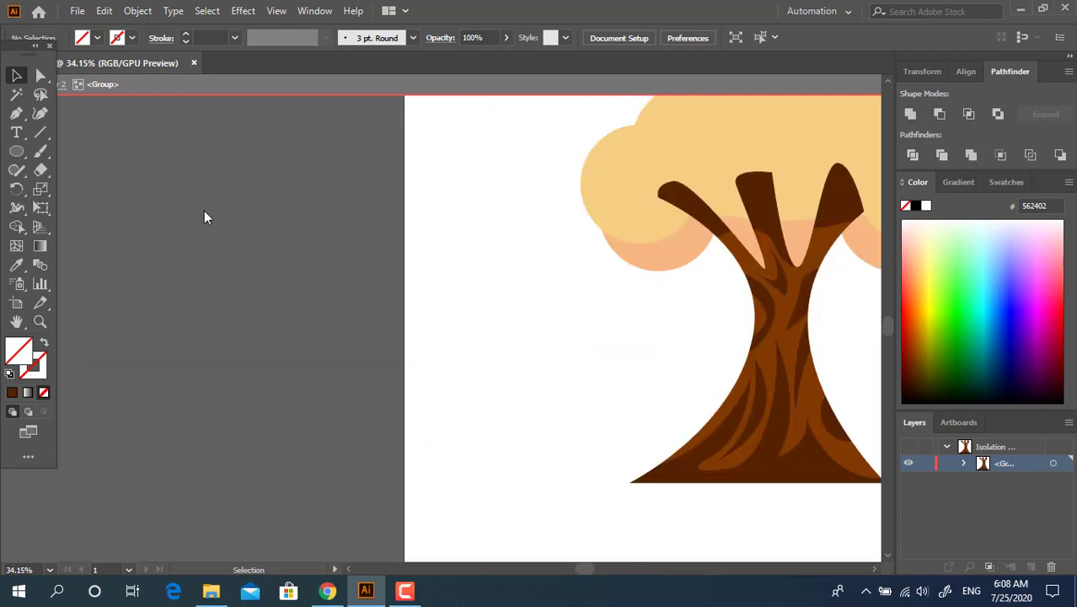
key("space")
left_click_drag(600, 371, 548, 390)
double_click(547, 390)
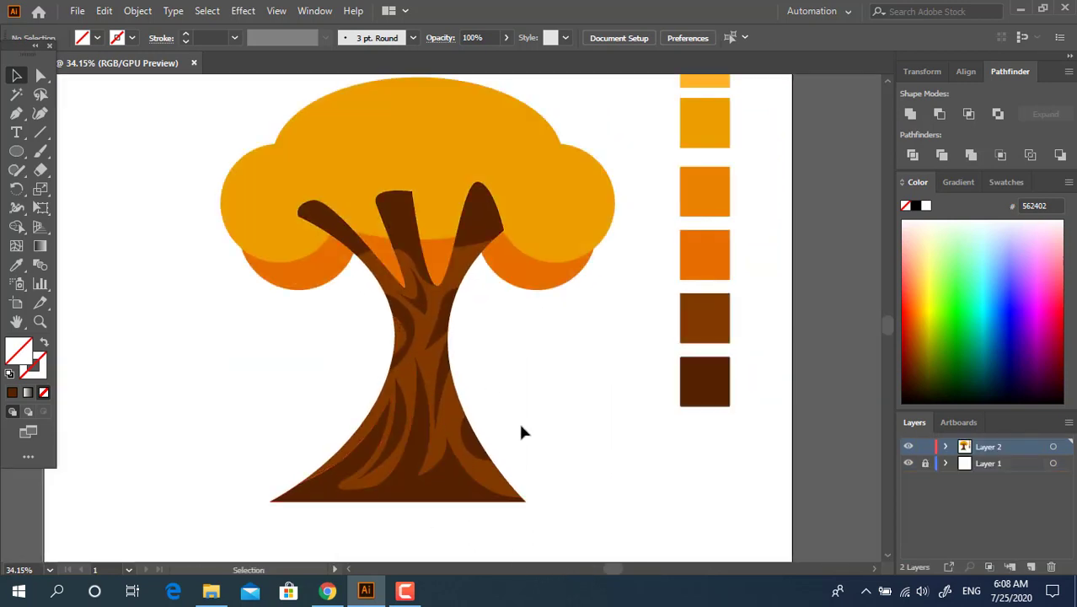
left_click(550, 241)
key("ctrl+shift+]")
left_click(559, 349)
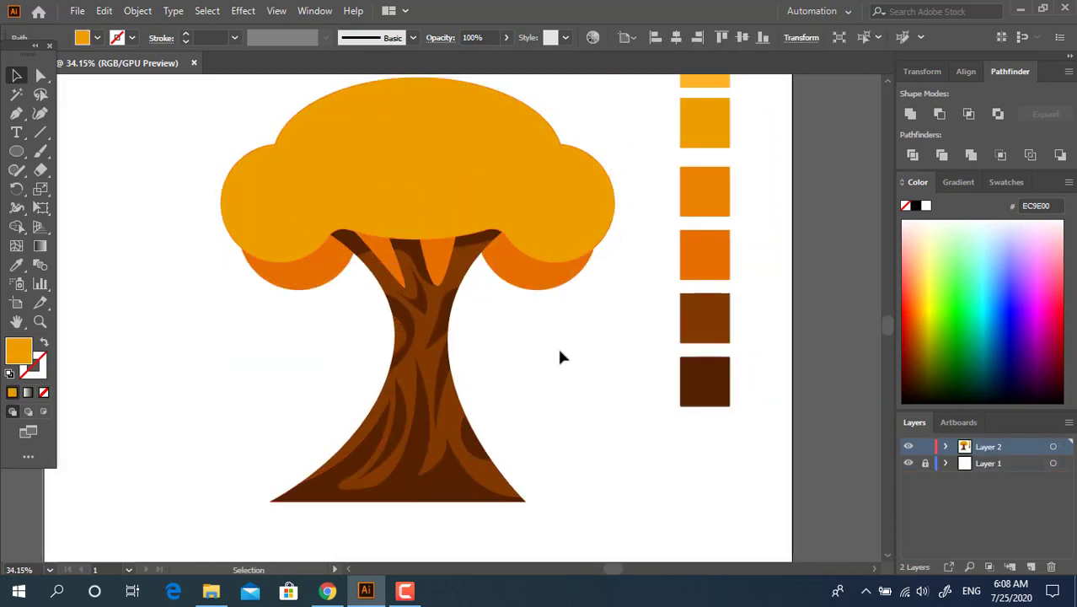
Inspect the trunk shading and the edges of the crown and lower foliage up close.
key("z")
left_click_drag(526, 340, 476, 340)
key("space")
left_click_drag(520, 369, 581, 462)
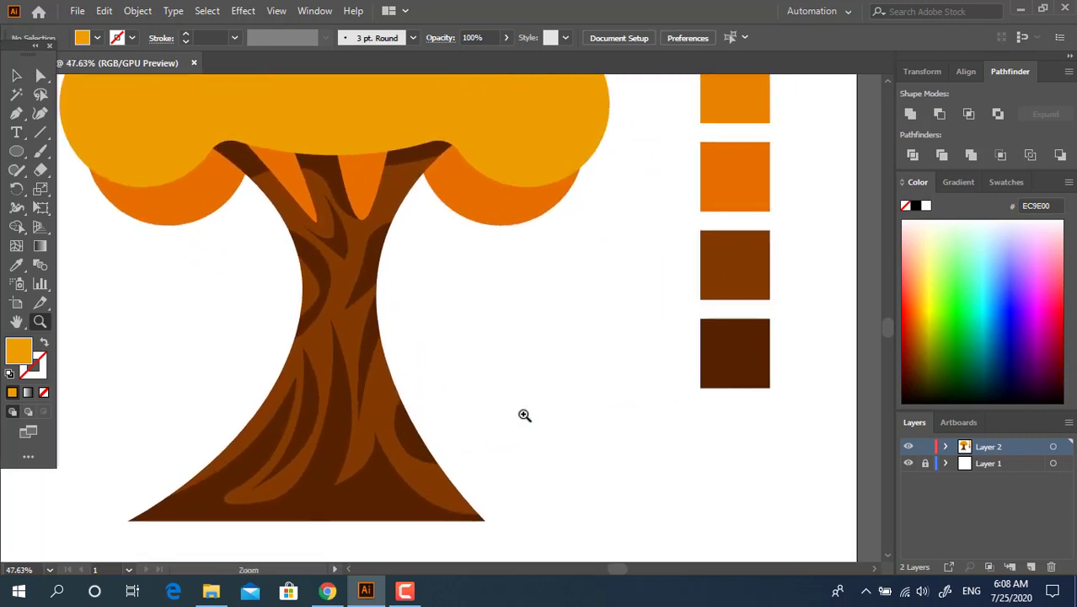
left_click_drag(464, 291, 574, 380)
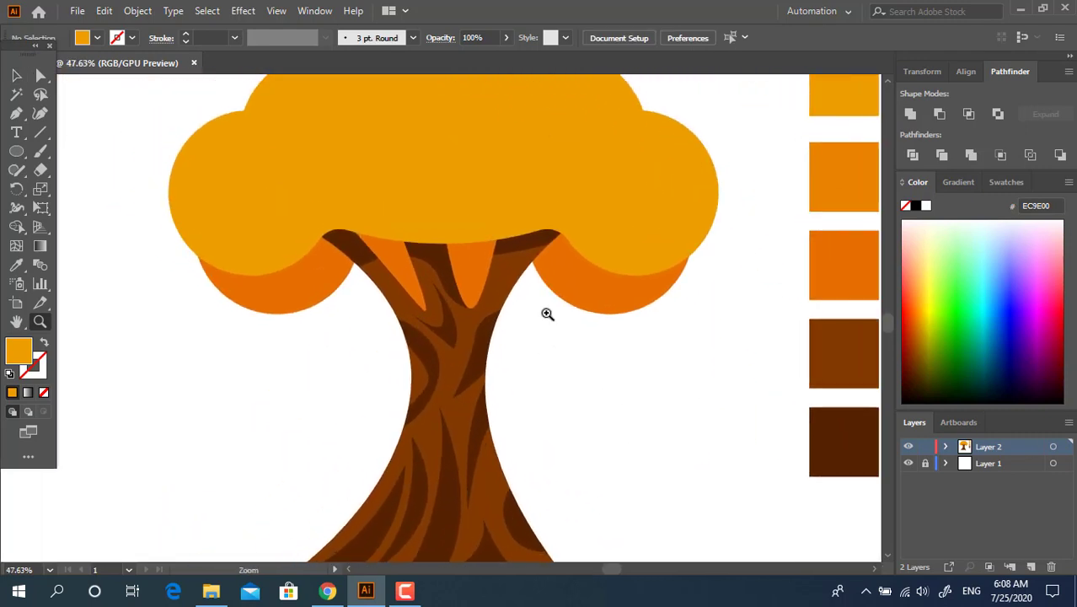
left_click_drag(548, 313, 516, 318)
key("space")
left_click_drag(579, 385, 509, 359)
Add a circle at the crown's lower edge, just left of the trunk, colour it with the E86E00 orange swatch, and send it to the back.
left_click(18, 151)
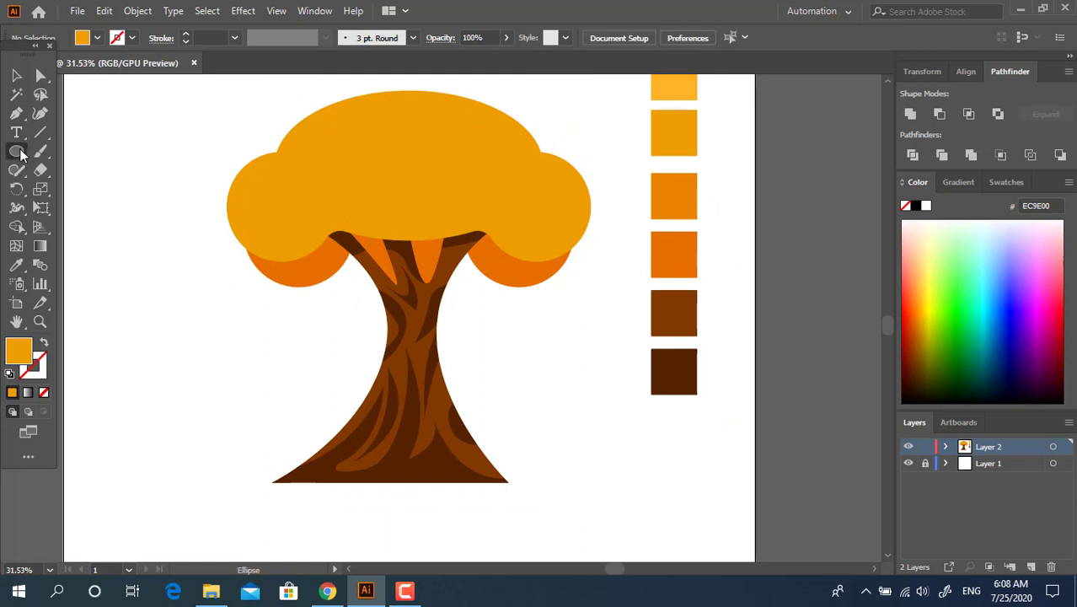
mouse_move(306, 198)
left_mouse_down()
mouse_move(369, 242)
mouse_move(409, 297)
left_mouse_up()
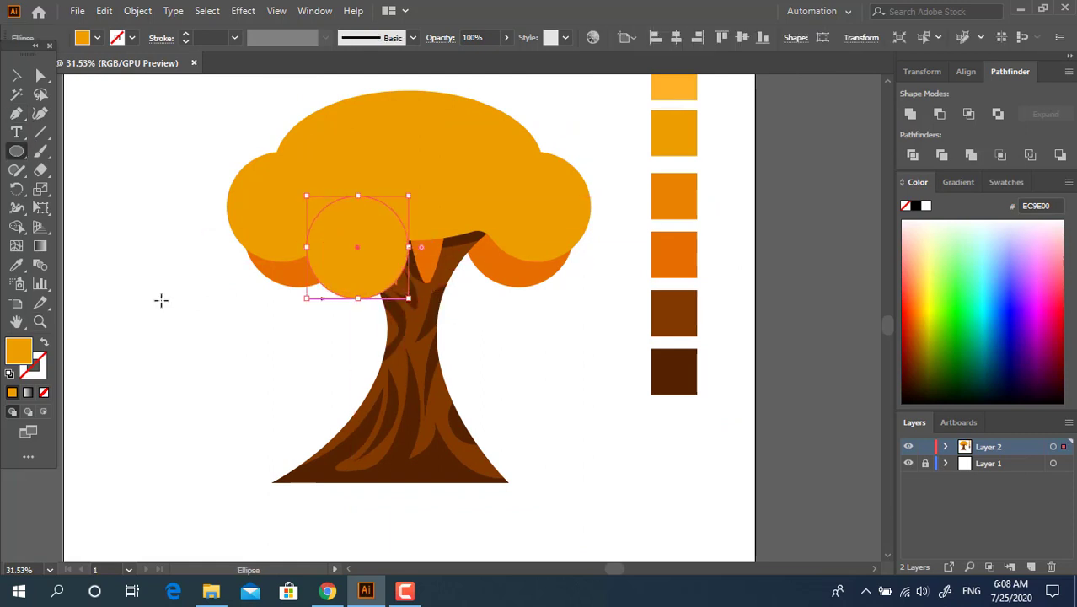
left_click(17, 264)
left_click(683, 251)
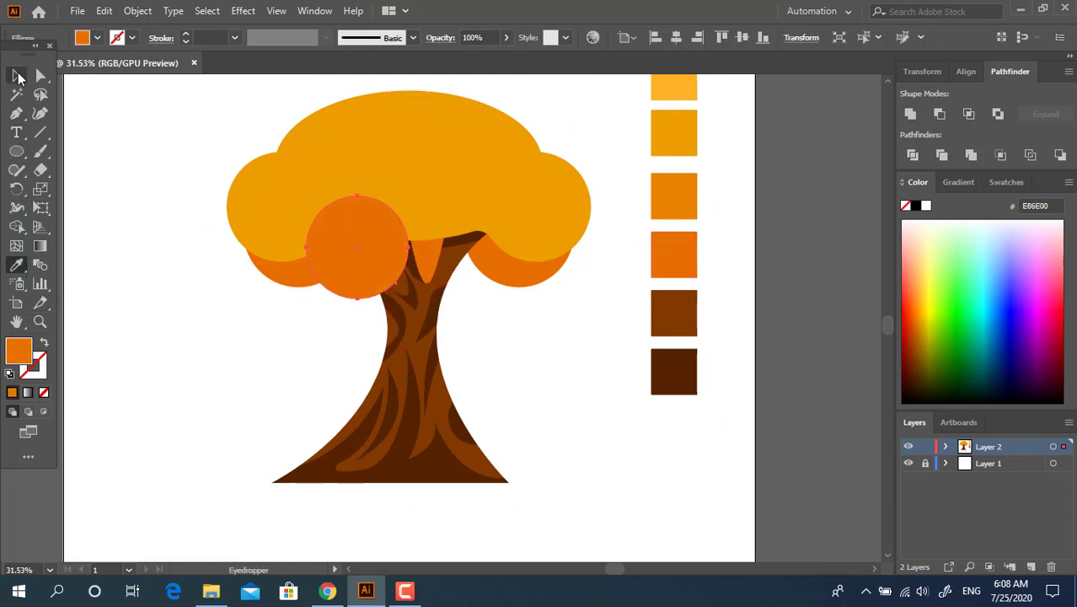
left_click(18, 76)
key("ctrl+shift+bracketleft")
left_click(367, 324)
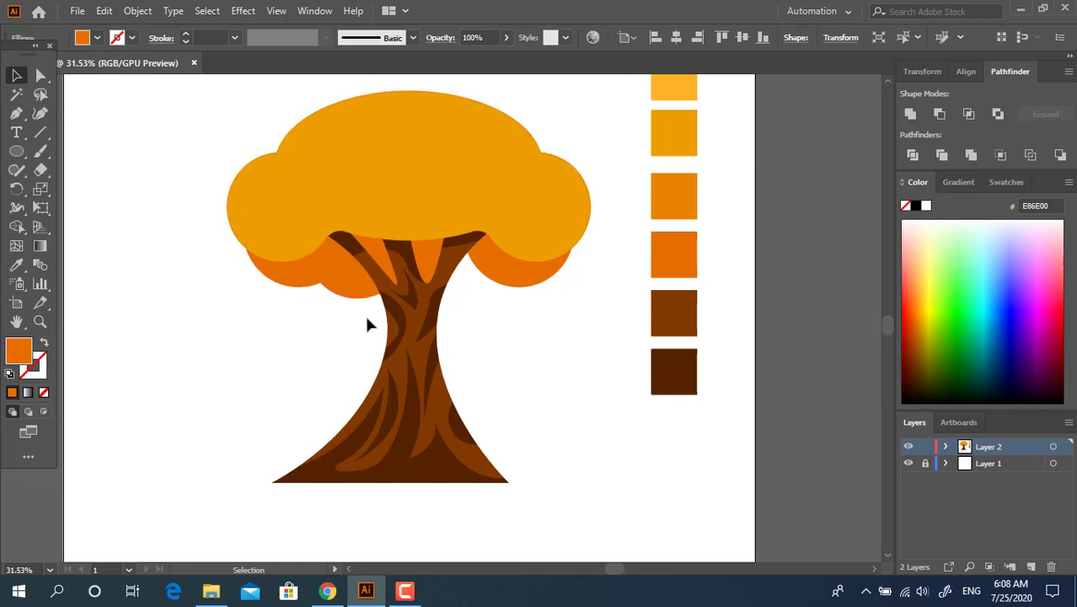
Place a slightly lower copy of the orange circle right of the trunk and unite all the orange foliage circles into one shape.
left_click_drag(354, 289, 453, 316)
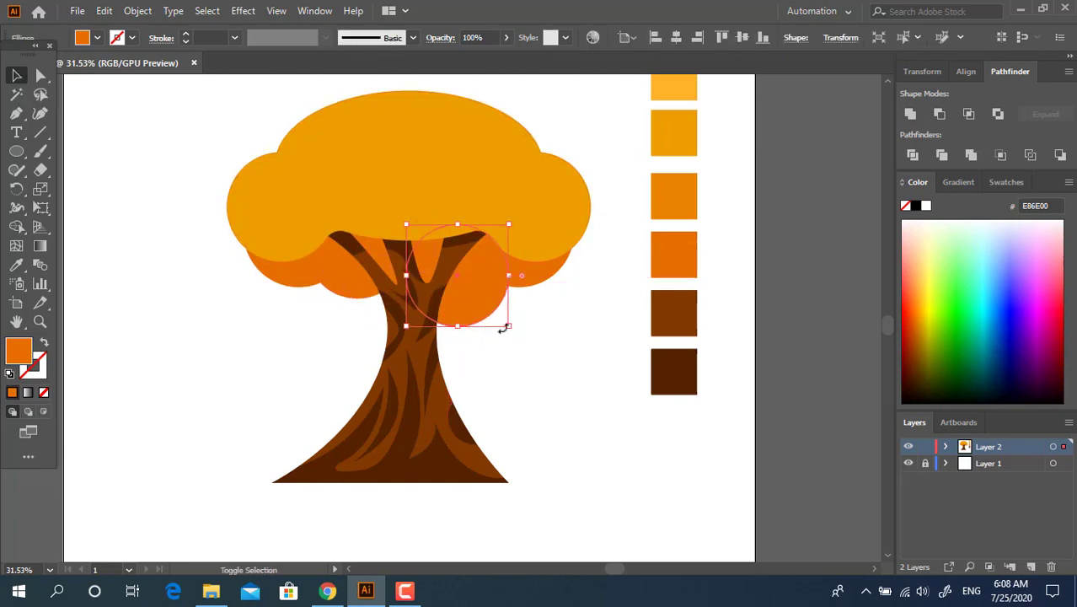
left_click(570, 363)
left_click_drag(544, 342, 346, 287)
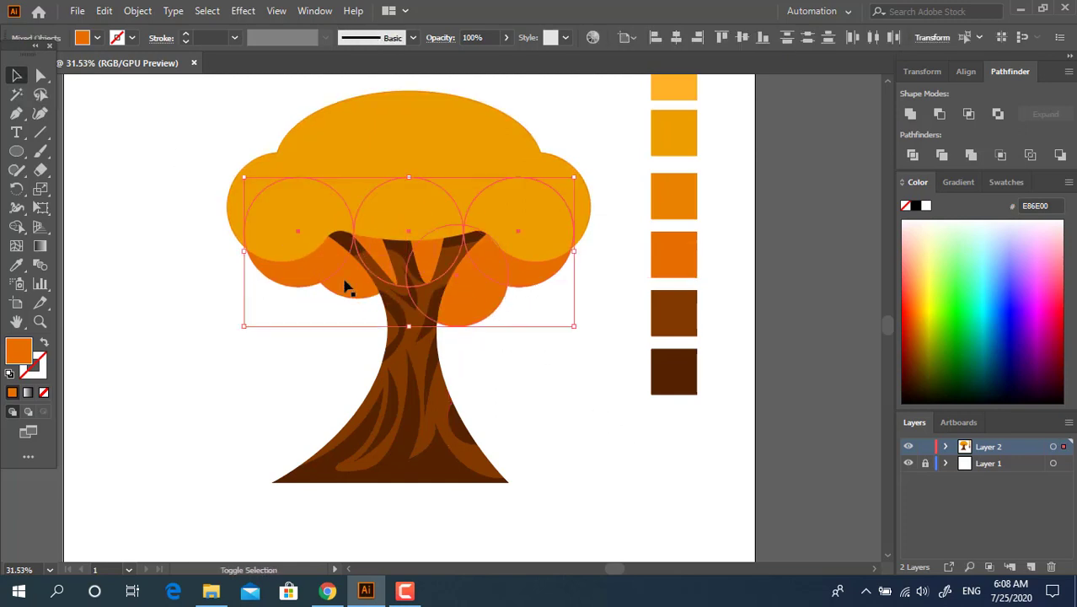
left_click(910, 113)
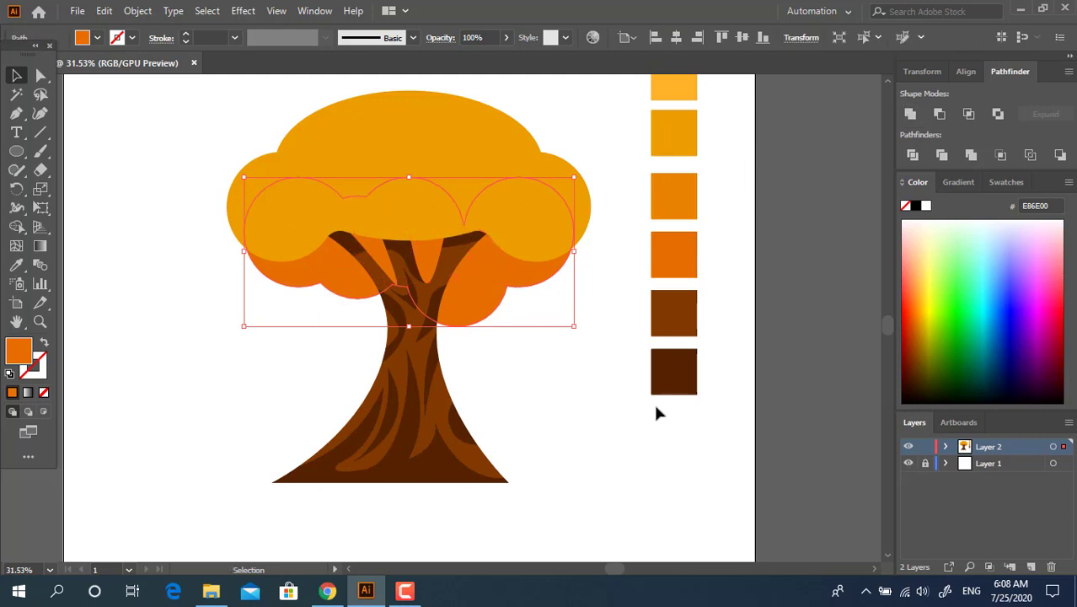
left_click(545, 379)
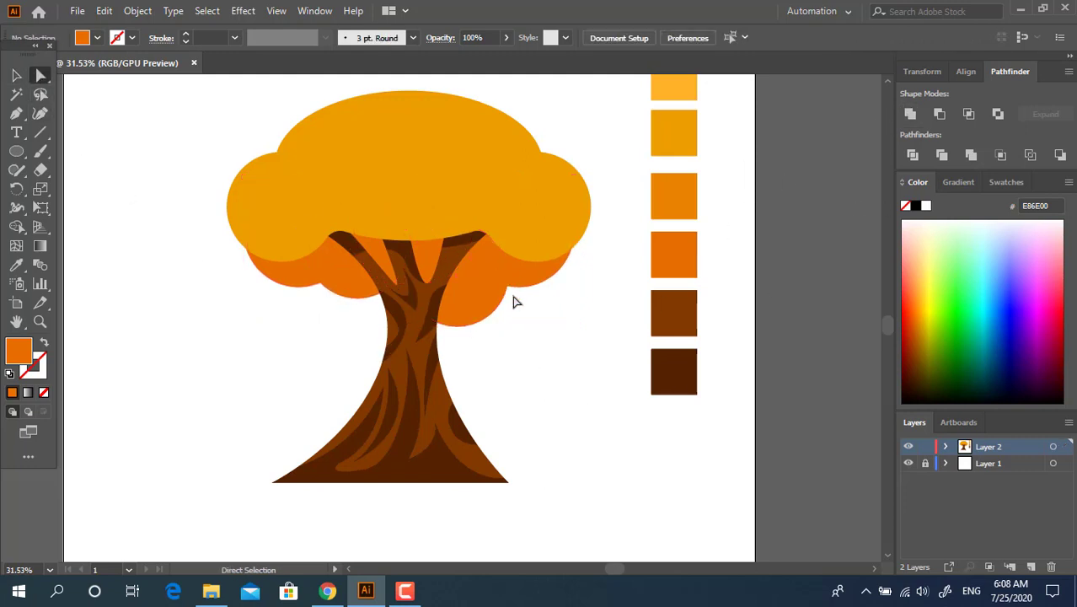
Round the sharp notches between the lobes of the orange lower foliage on both sides of the trunk.
left_click_drag(514, 297, 534, 317)
left_click(506, 386)
left_click_drag(327, 279, 318, 341)
left_click(333, 338)
Draw a closed shape with three scalloped top lobes over the crown's lower part and colour it with the EA8500 orange swatch.
key("z")
left_click_drag(412, 335, 330, 353)
left_click_drag(475, 234, 536, 284)
left_click(182, 201)
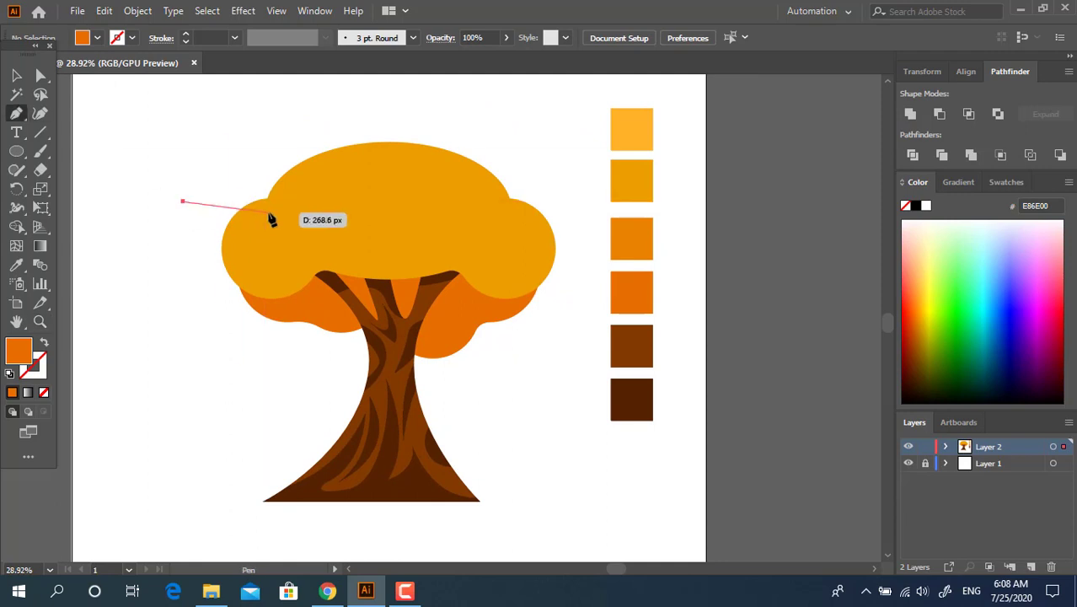
left_click_drag(270, 217, 274, 257)
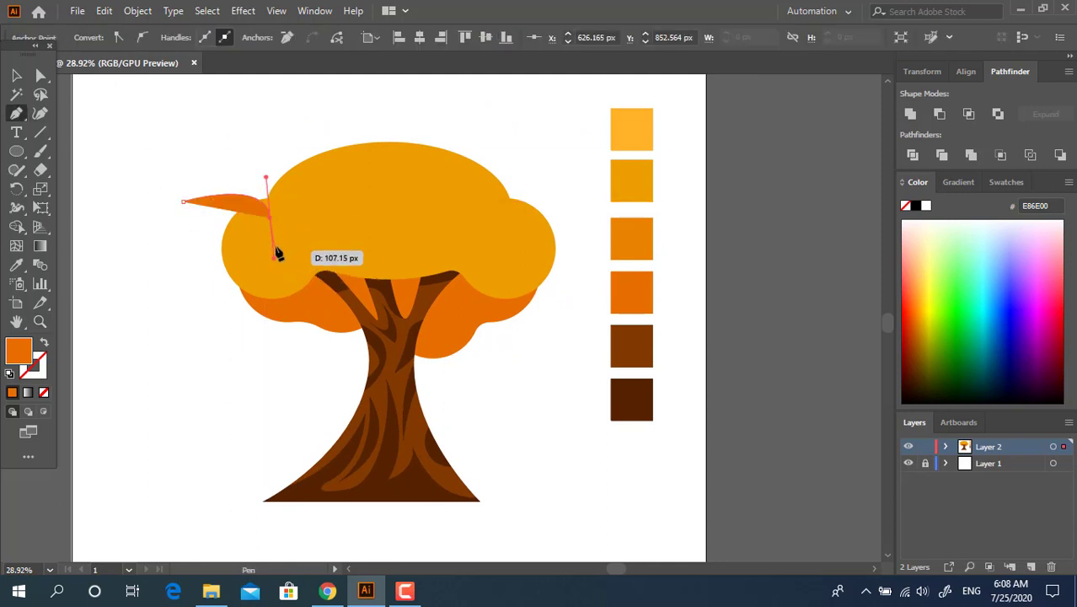
left_click(270, 217)
left_click_drag(417, 238, 419, 242)
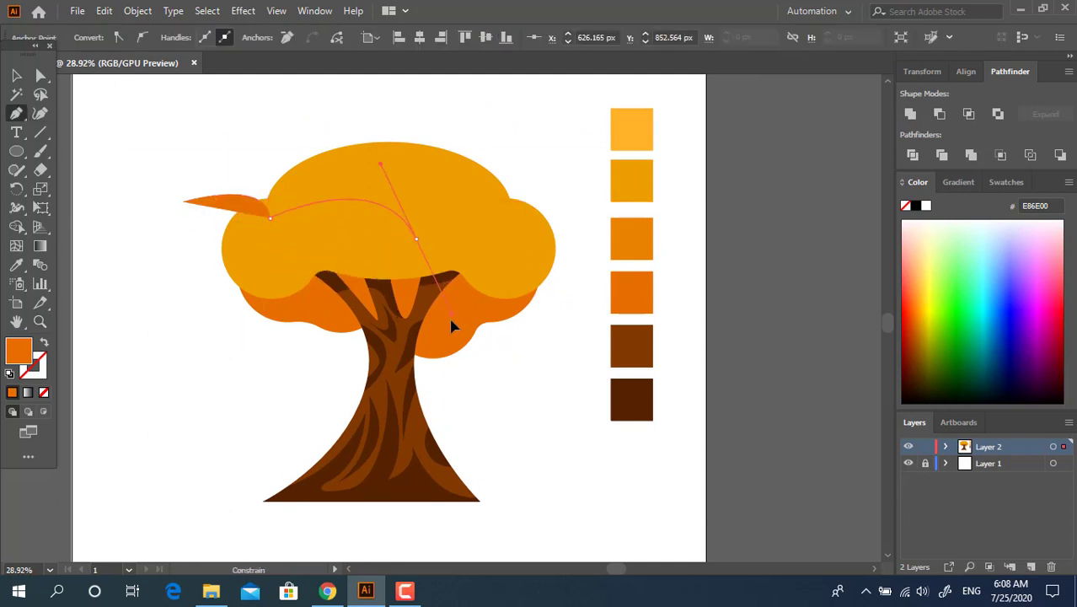
left_click_drag(450, 321, 456, 319)
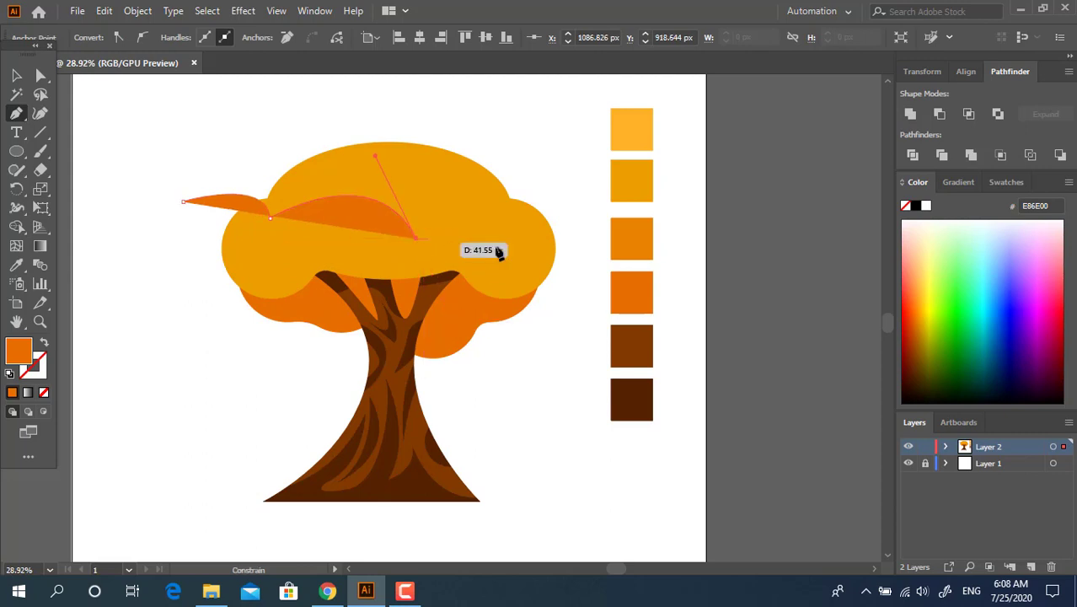
left_click_drag(519, 243, 545, 280)
key("ctrl+z")
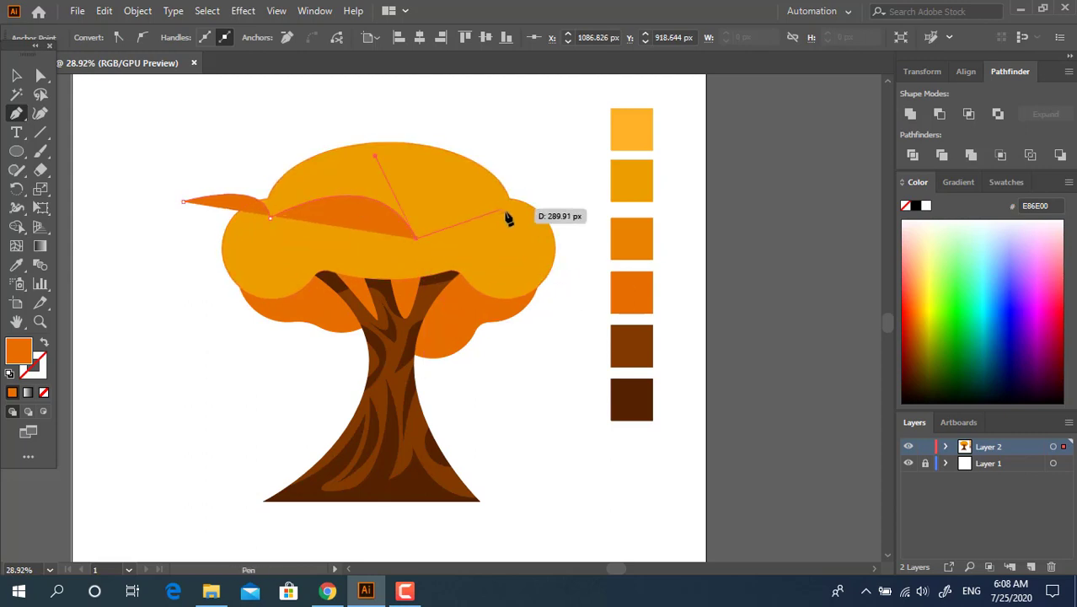
left_click_drag(509, 213, 562, 236)
left_click_drag(540, 309, 518, 323)
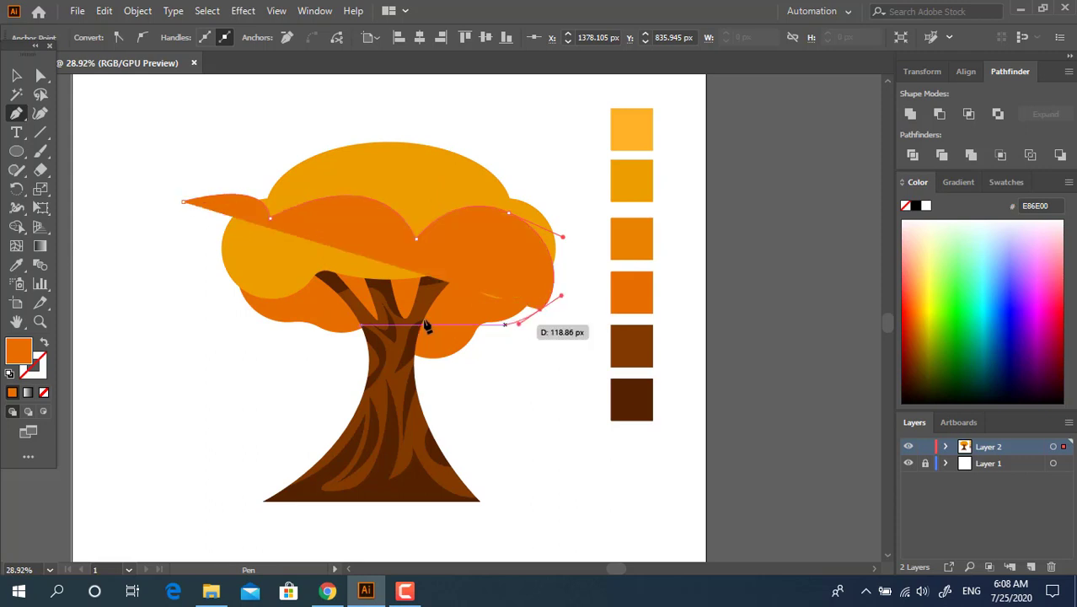
left_click_drag(427, 327, 204, 305)
left_click_drag(182, 202, 171, 217)
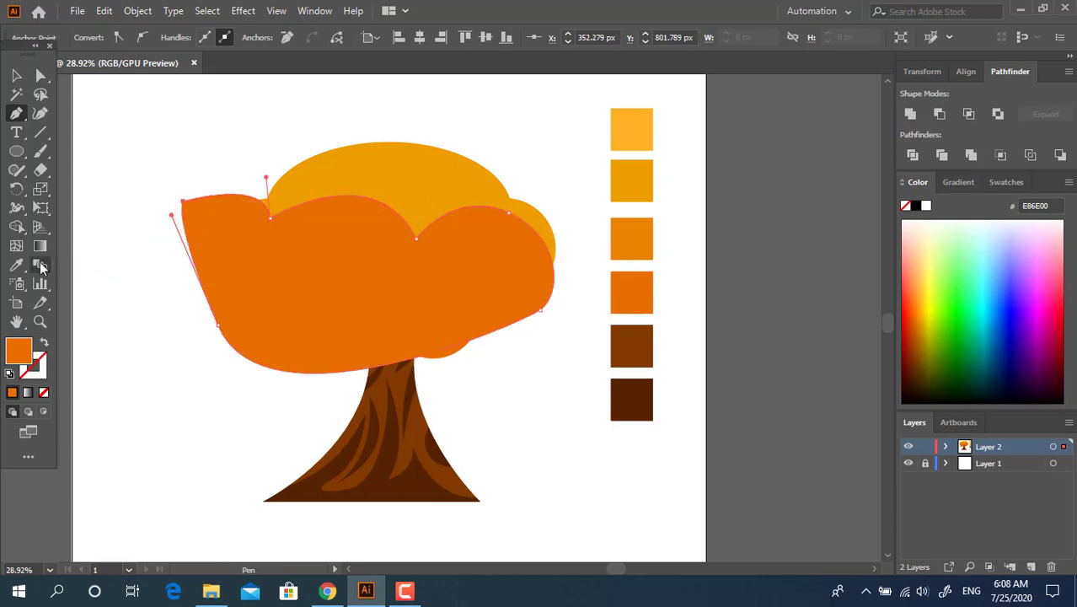
left_click(604, 228)
Divide the scalloped shape and the amber crown with Pathfinder, and delete the orange part that falls outside the crown.
left_click(16, 76)
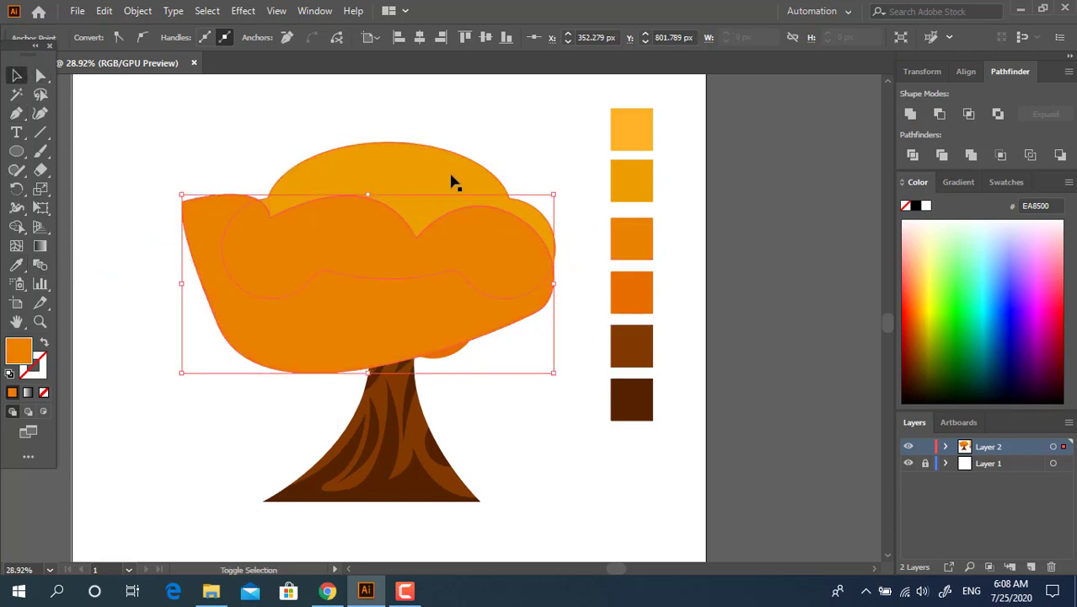
left_click(453, 178, "shift")
left_click(912, 155)
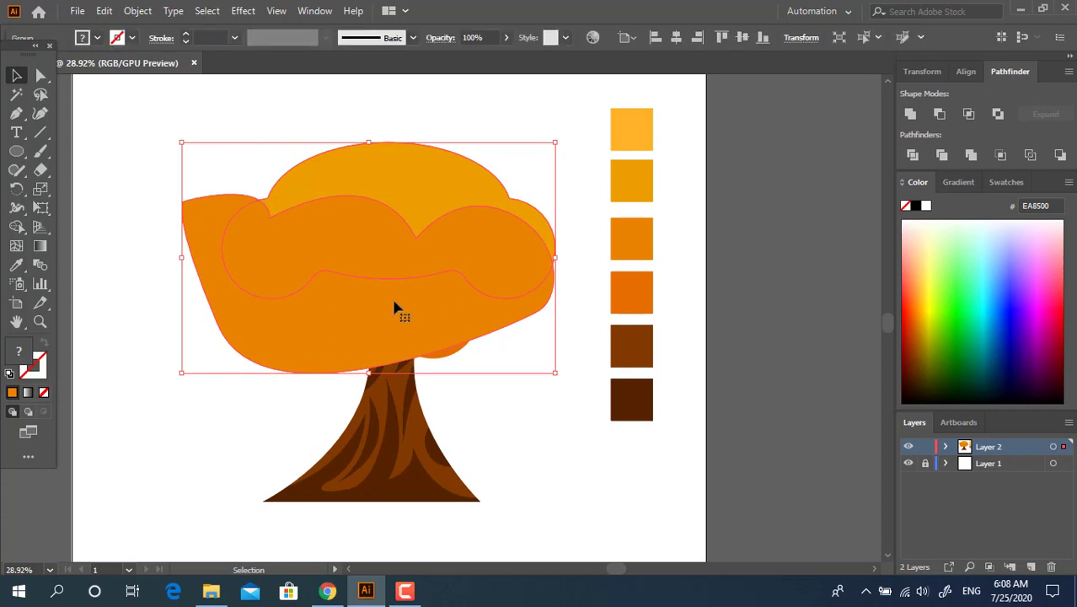
double_click(373, 338)
left_click(371, 326)
key("Delete")
key("Escape")
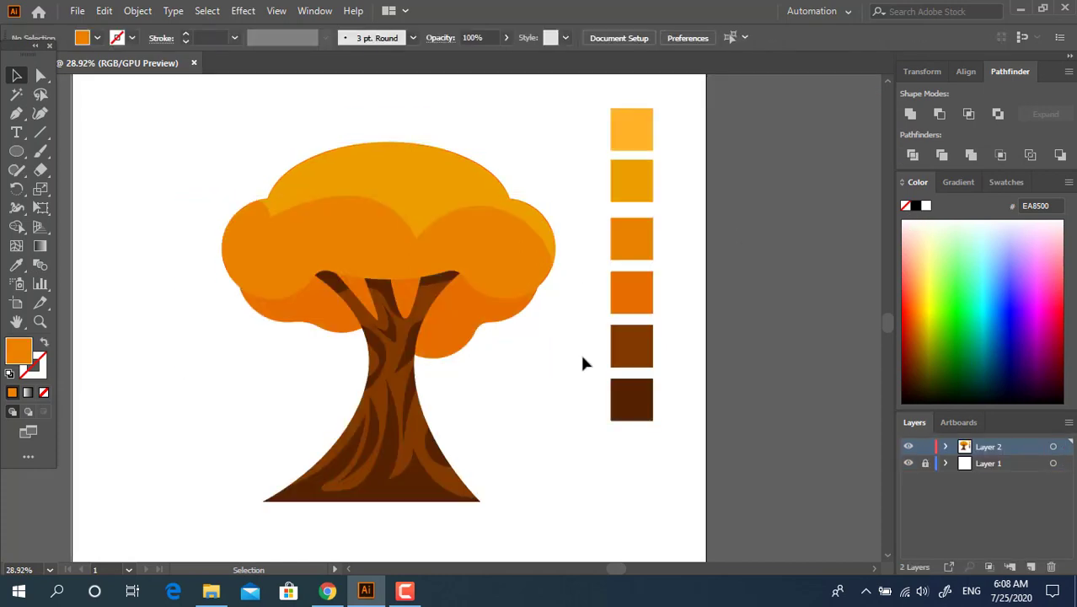
key("z")
left_click_drag(449, 225, 486, 234)
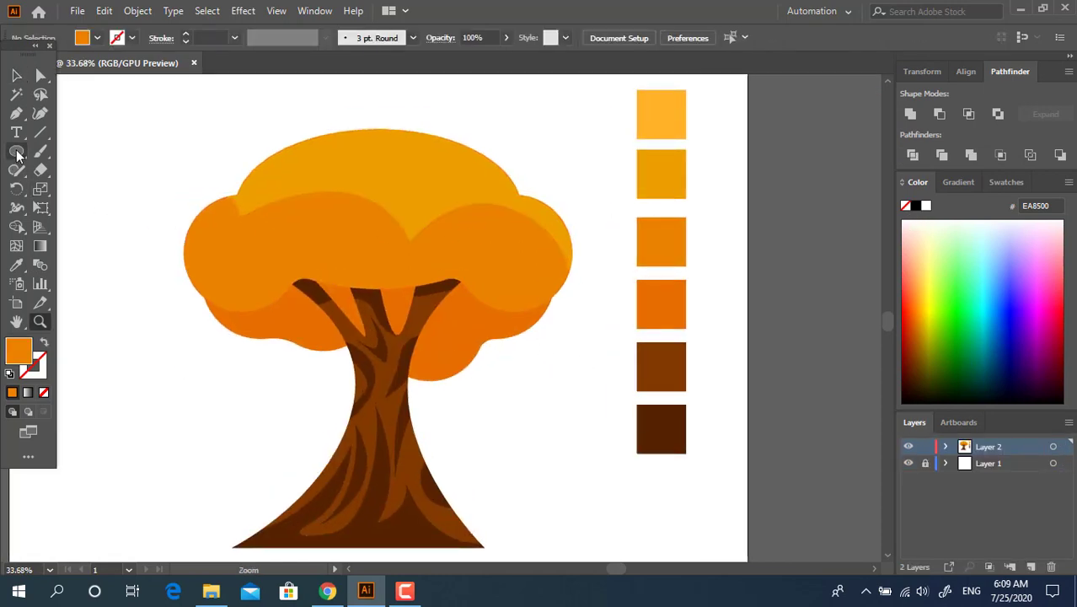
Draw three small overlapping ellipses in a cluster near the top middle of the amber crown.
left_click_drag(341, 146, 388, 139)
left_click_drag(419, 214, 360, 158)
key("ctrl+z")
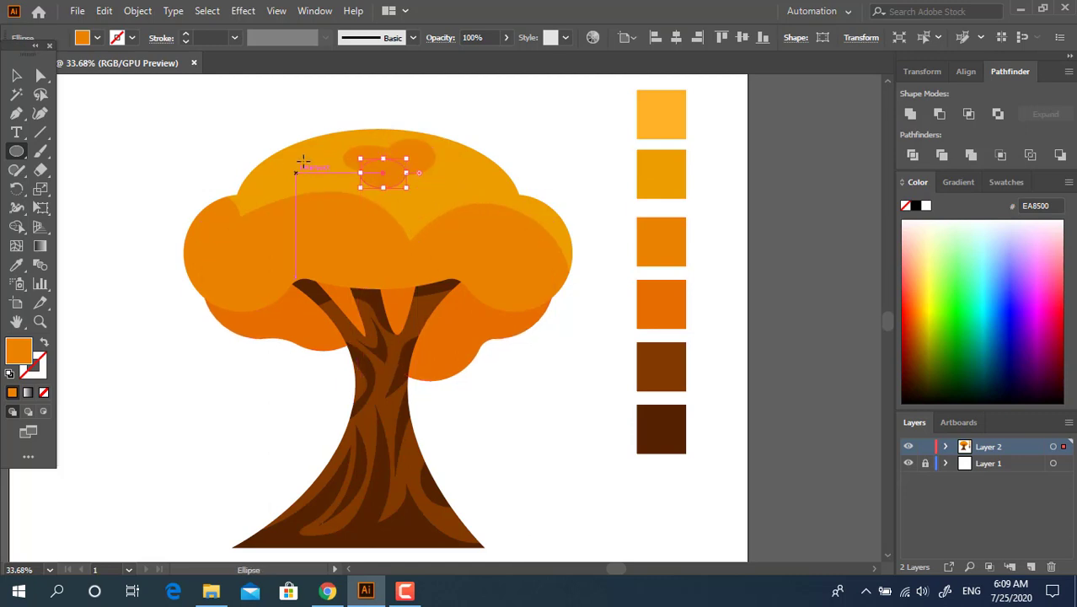
Unite the three overlapping ellipses into one highlight shape and colour it with the light amber FFB229 swatch.
left_click(16, 77)
left_click(207, 101)
left_click(380, 181)
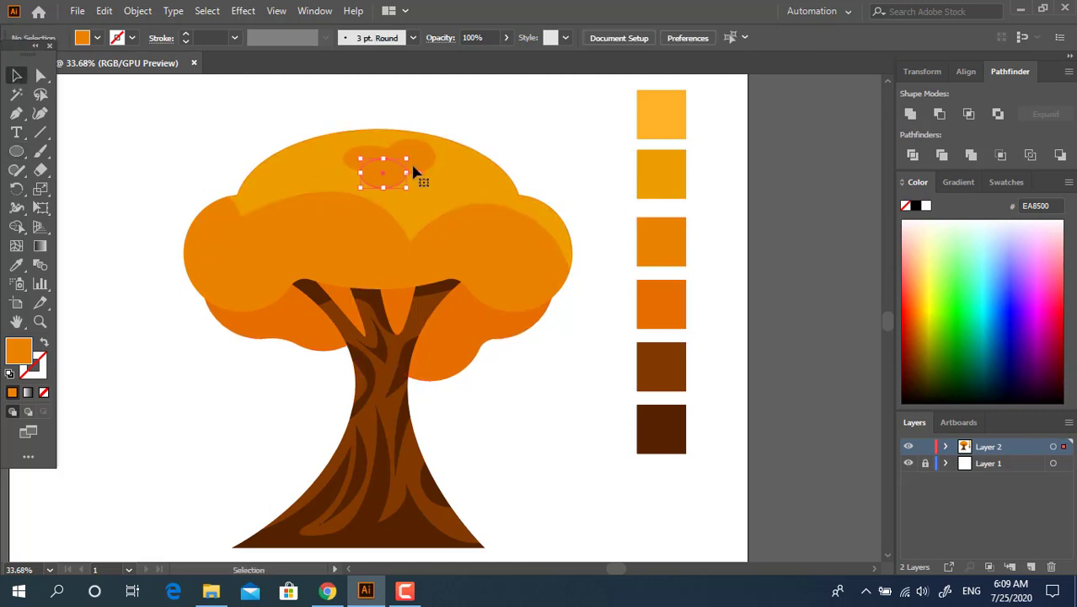
left_click(415, 166, "shift")
left_click(417, 171, "shift")
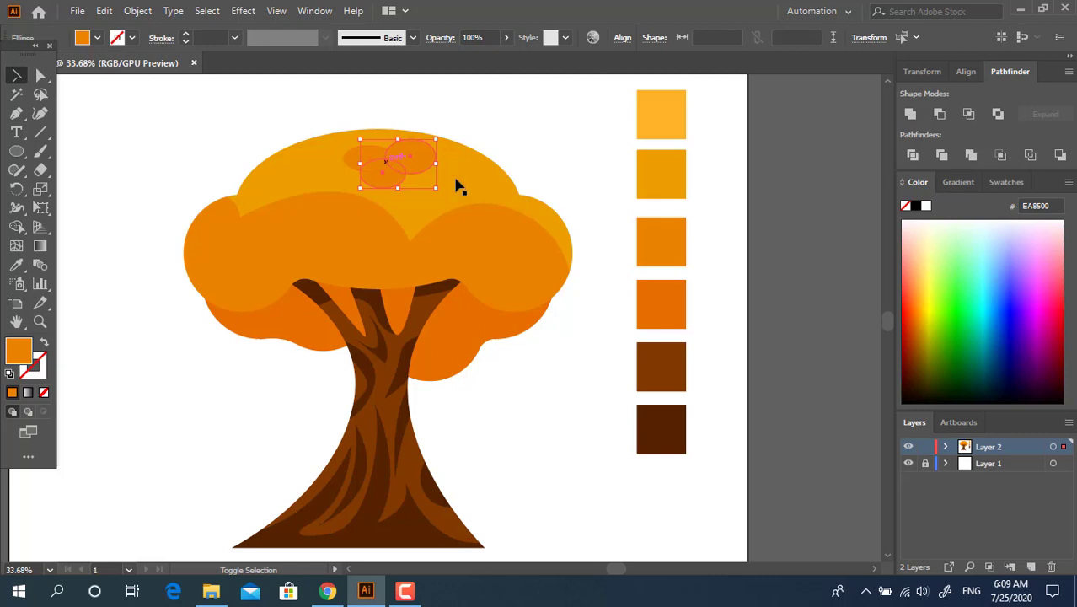
left_click(370, 153, "shift")
left_click(910, 113)
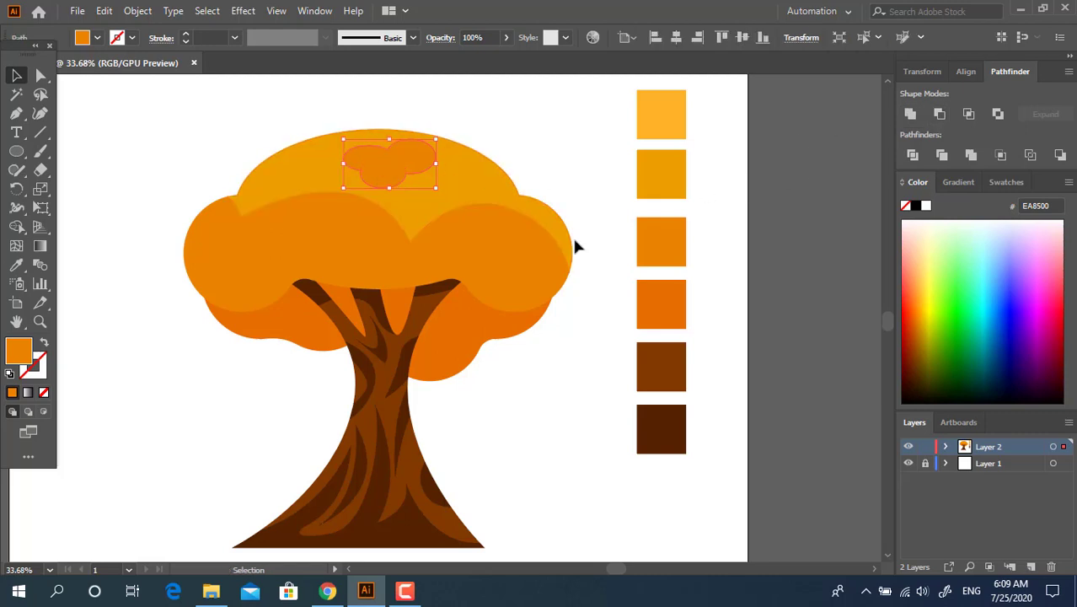
left_click(18, 265)
left_click(661, 114)
left_click(28, 76)
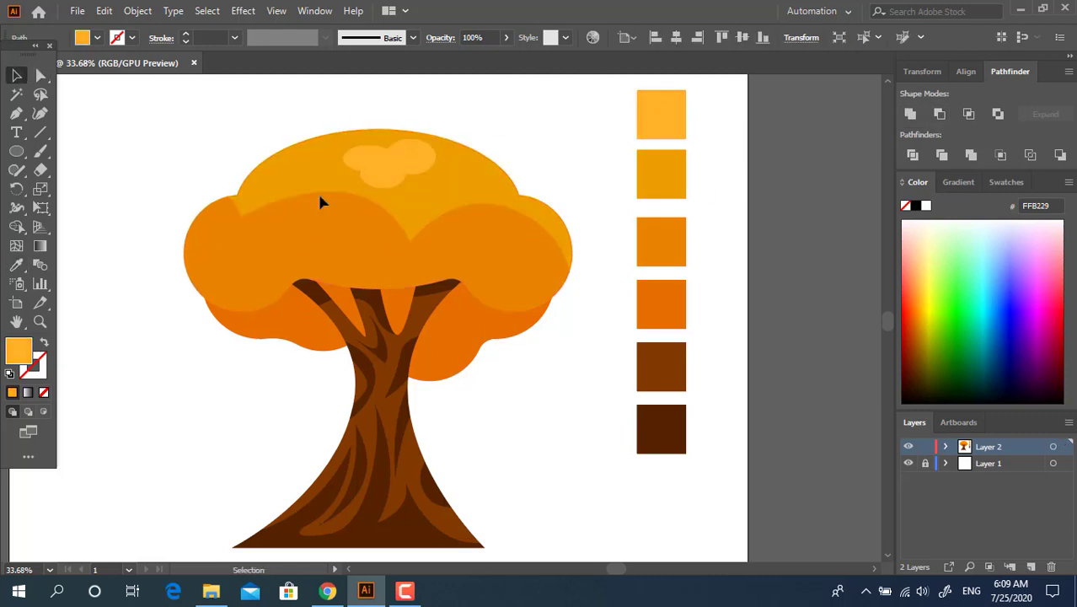
Add four smaller light amber ellipses around the crown highlight, two on its left and two on its right.
key("z")
left_click(373, 135)
left_click(16, 151)
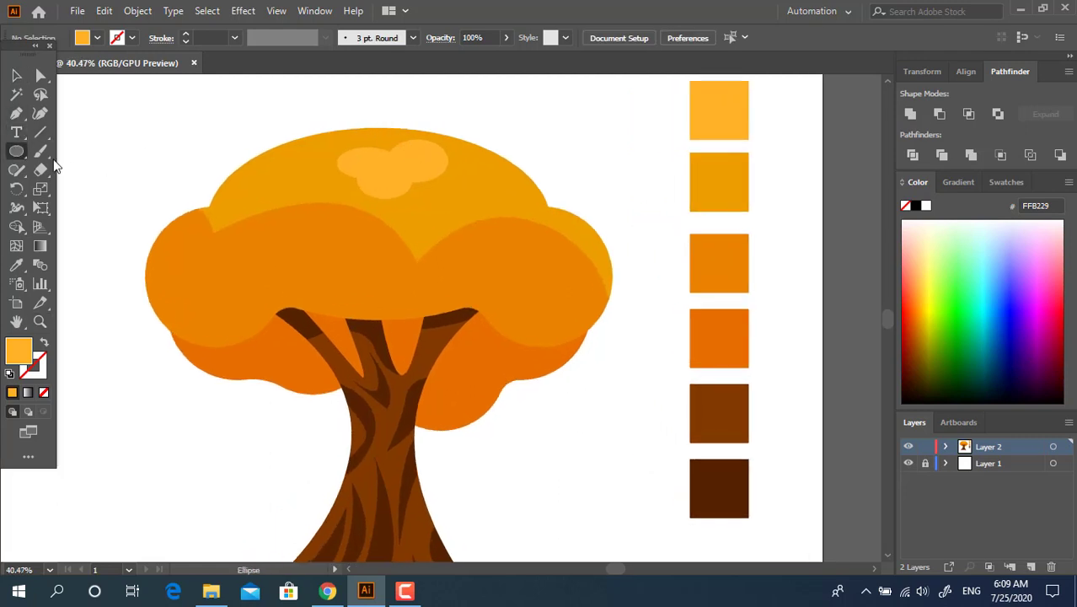
mouse_move(297, 154)
left_mouse_down()
mouse_move(329, 160)
mouse_move(344, 182)
left_mouse_up()
left_click_drag(440, 182, 482, 202)
mouse_move(471, 161)
left_mouse_down()
mouse_move(500, 181)
mouse_move(481, 169)
mouse_move(491, 171)
mouse_move(322, 223)
mouse_move(394, 255)
left_mouse_up()
key("z")
left_click_drag(434, 167, 433, 166)
key("v")
left_click(367, 168)
left_click_drag(367, 168, 399, 271)
key("z")
left_click(495, 173)
key("v")
key("z")
key("ctrl+0")
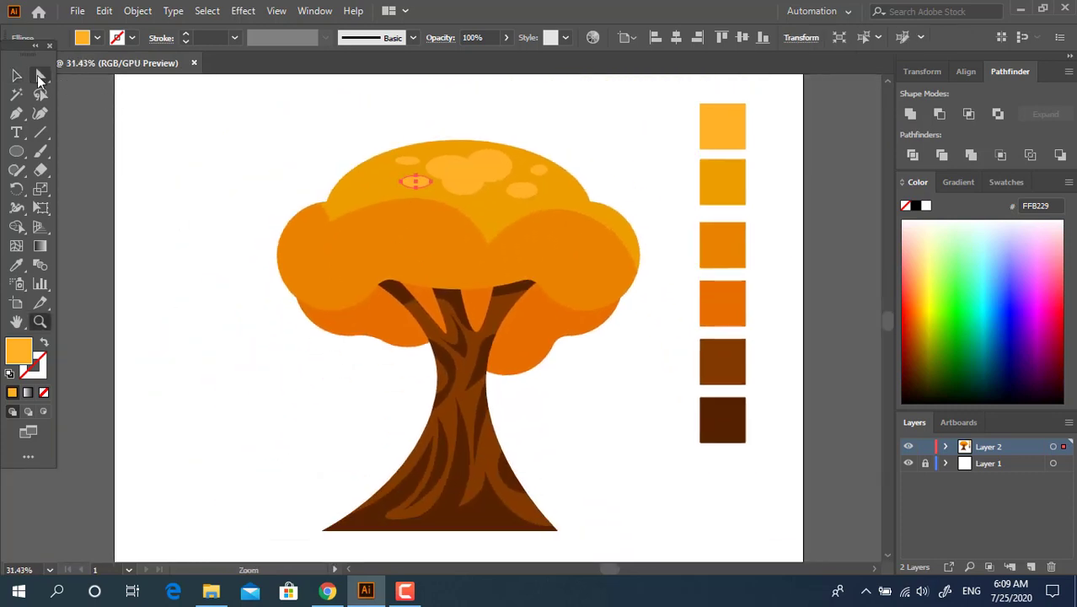
key("v")
left_click(669, 366)
Draw the right half of a small leaf beside the trunk with the Pen tool, about 29 px wide and 61 px tall.
scroll(601, 363, "down", 2)
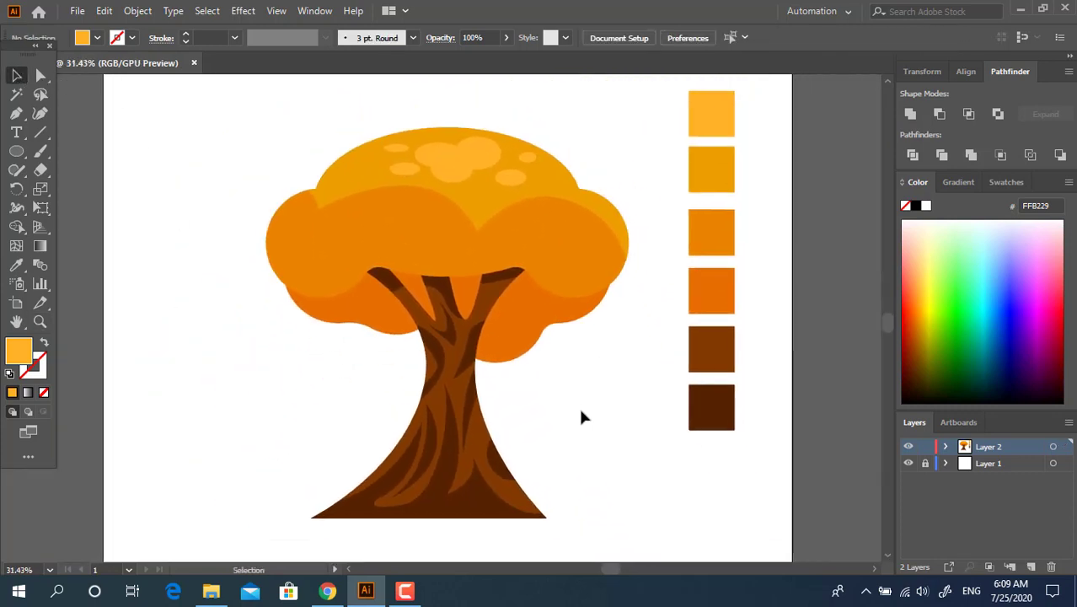
scroll(557, 372, "down", 2)
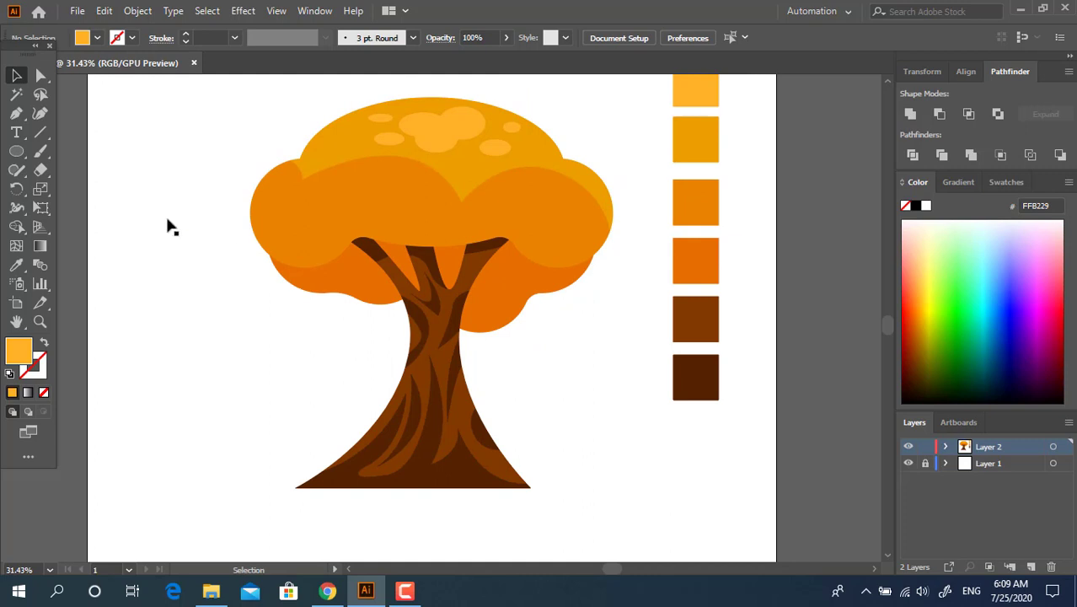
key("z")
left_click_drag(571, 337, 640, 337)
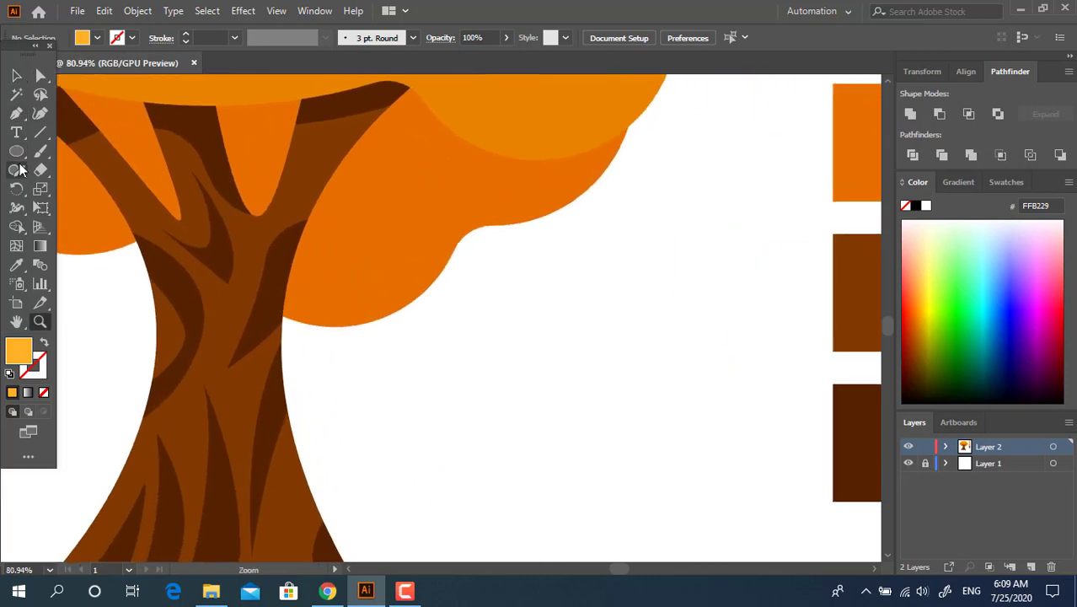
left_click(17, 150)
left_click(16, 113)
left_click(537, 314)
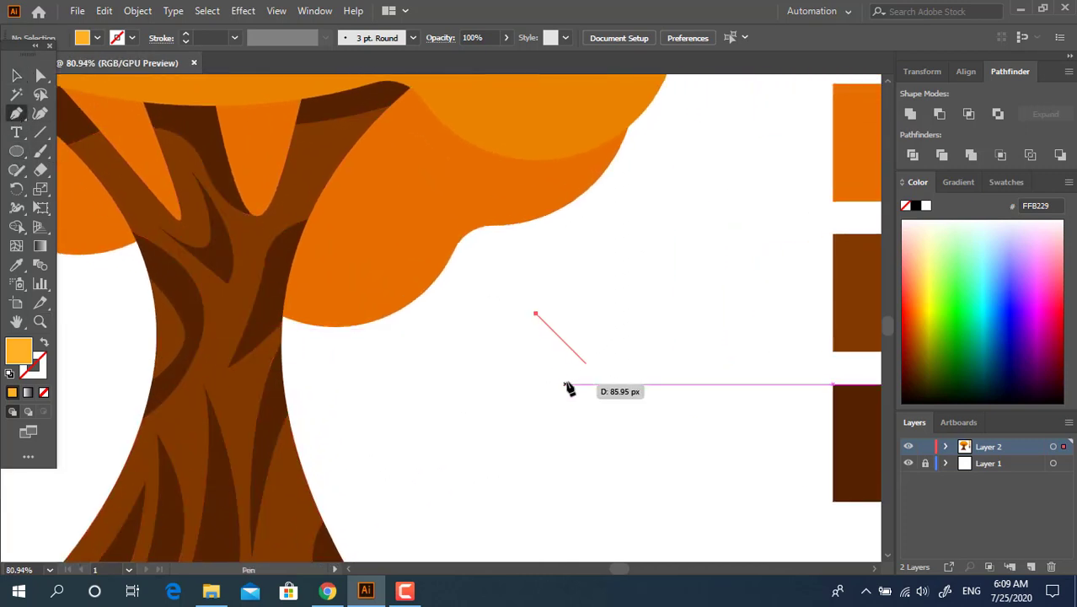
left_click(556, 367)
left_click_drag(536, 314, 495, 321)
Colour the right half of the leaf with the amber EC9E00 swatch.
left_click_drag(870, 116, 609, 257)
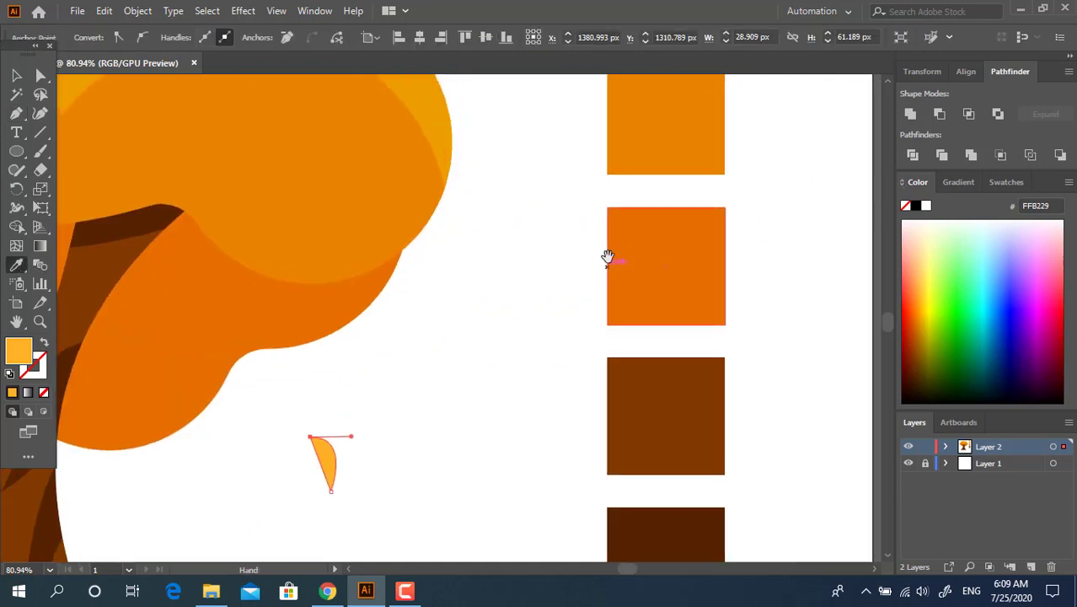
left_click(609, 257)
scroll(671, 182, "up", 3)
left_click(705, 121)
scroll(730, 246, "down", 5)
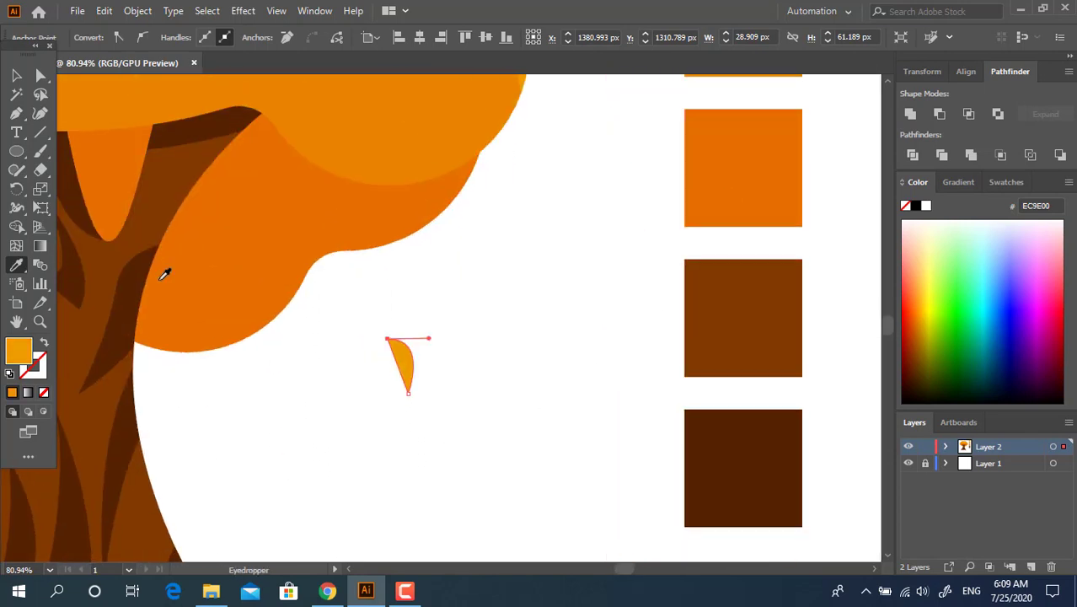
Draw the leaf's curved left half as a closed shape sharing the straight middle edge, about 37 px wide and 61 px tall.
left_click_drag(367, 393, 500, 409)
left_click(17, 113)
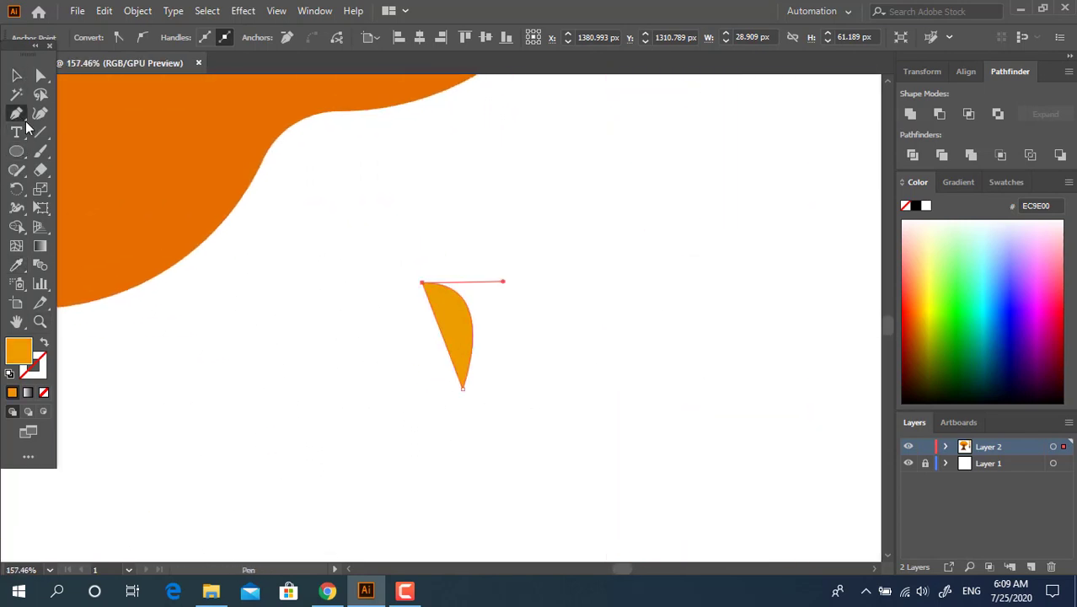
left_click(421, 283)
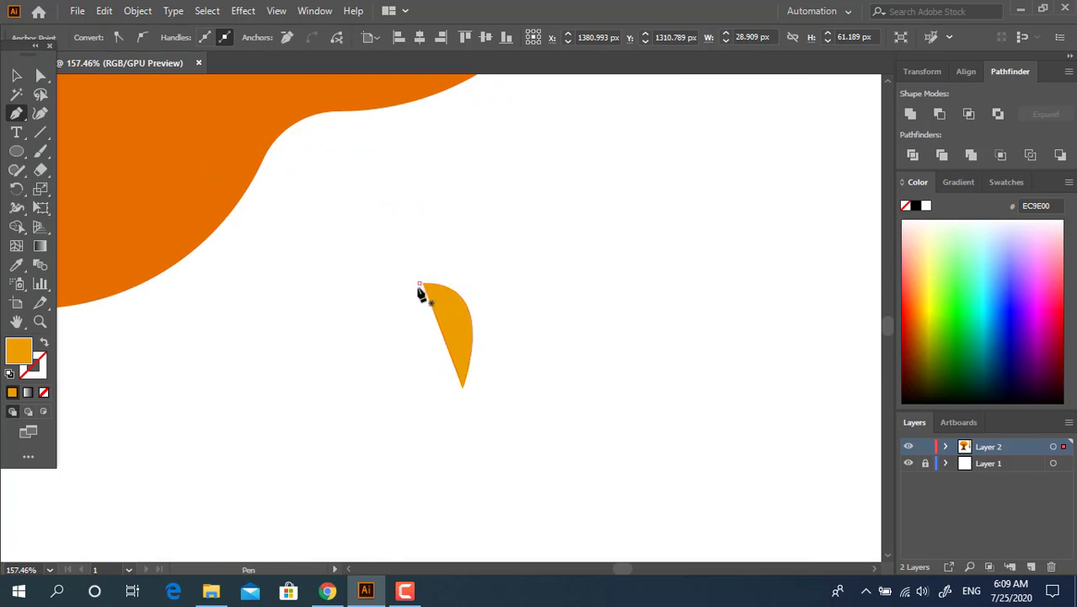
left_click(425, 306, "ctrl")
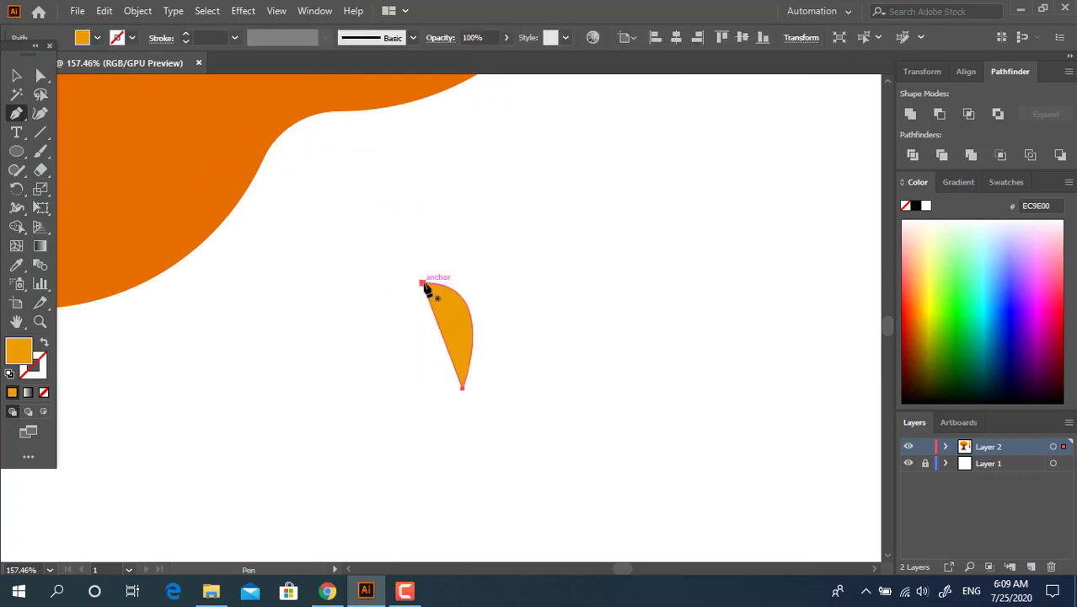
left_click(423, 285)
left_click_drag(462, 388, 577, 421)
left_click(463, 389)
left_click(421, 286)
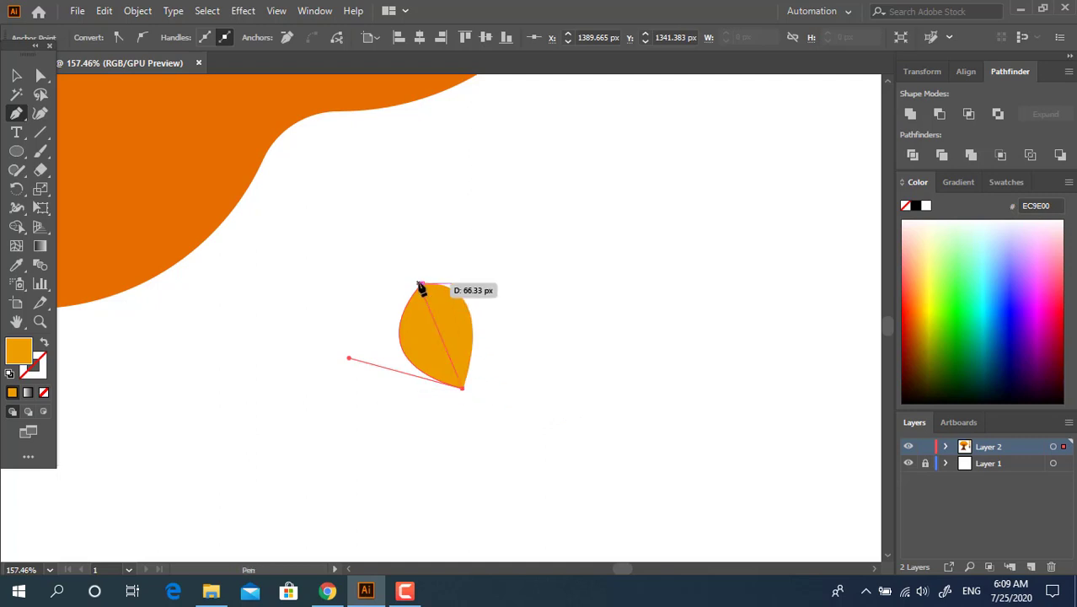
Colour the left half of the leaf with the orange EA8500 swatch.
scroll(494, 278, "down", 5)
key("i")
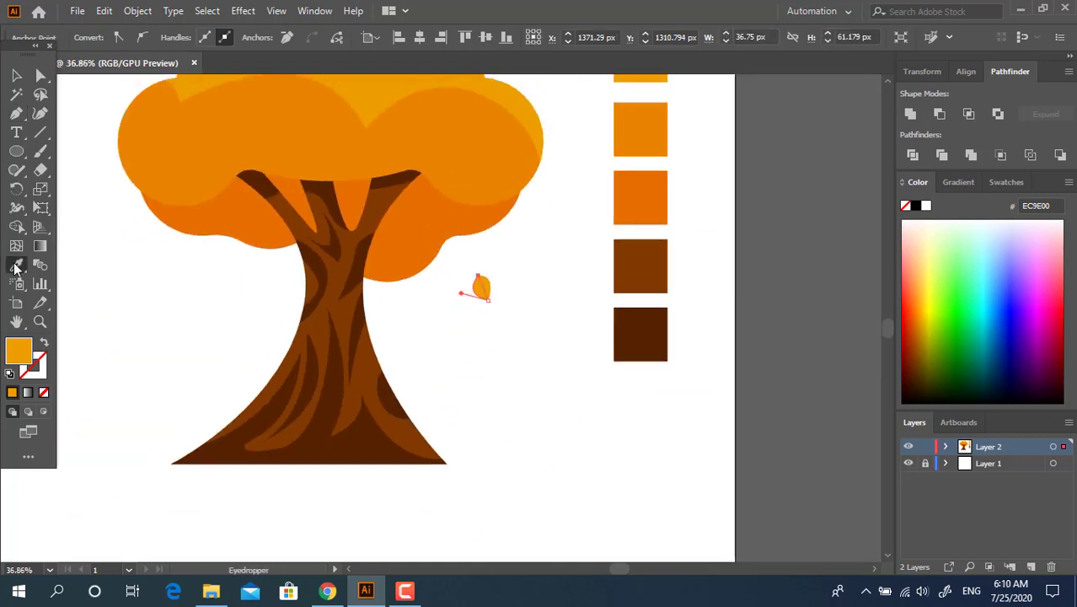
left_click(627, 137)
Draw a thin tapered orange stem rising from the leaf's middle line past its upper tip.
key("z")
left_click_drag(481, 287, 580, 373)
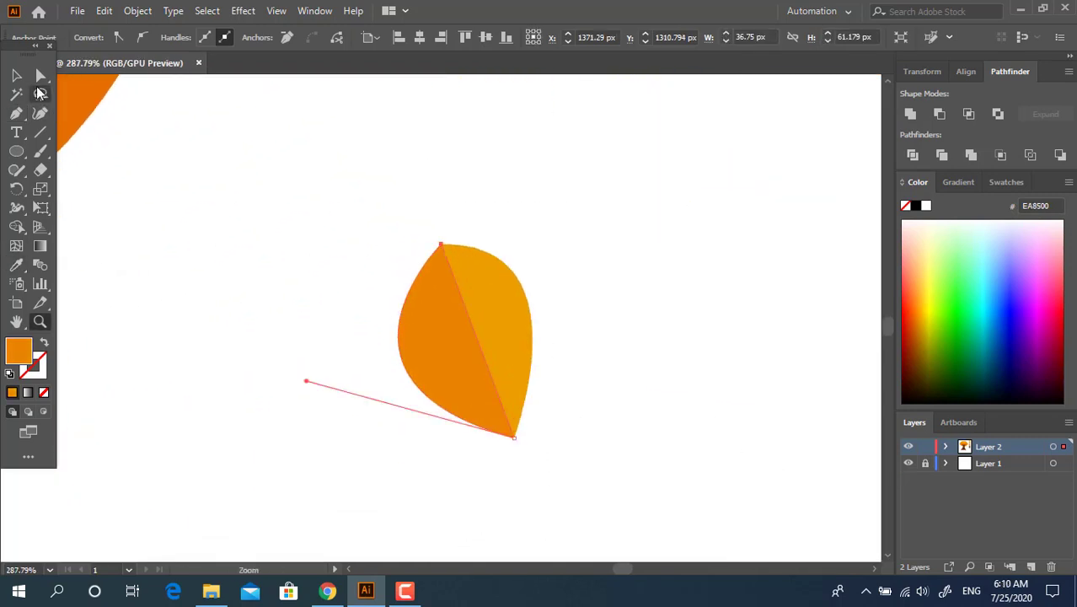
left_click(407, 214)
left_click(16, 112)
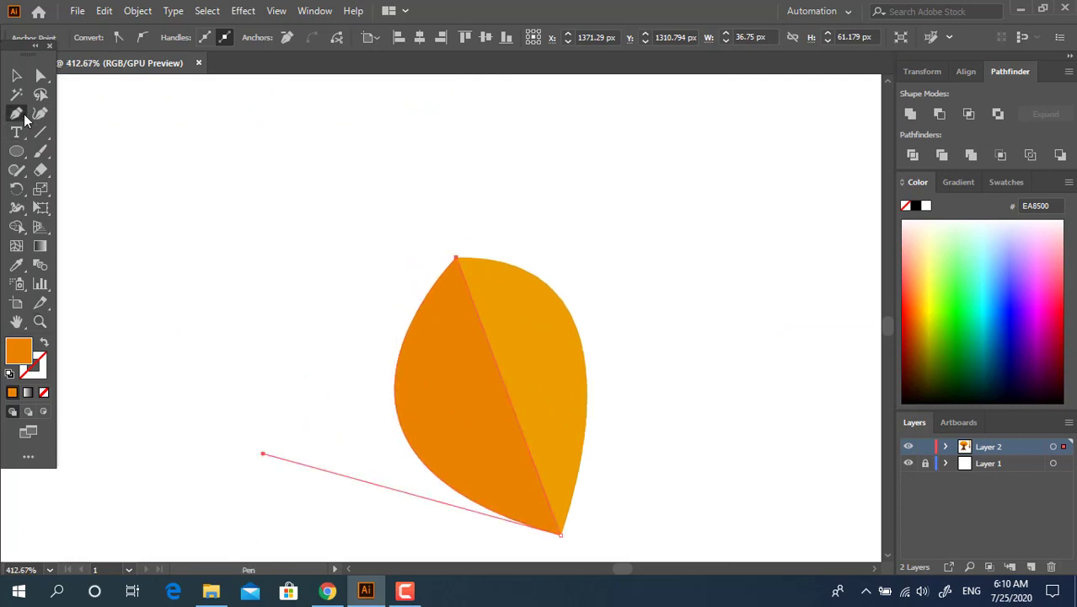
left_click(475, 310)
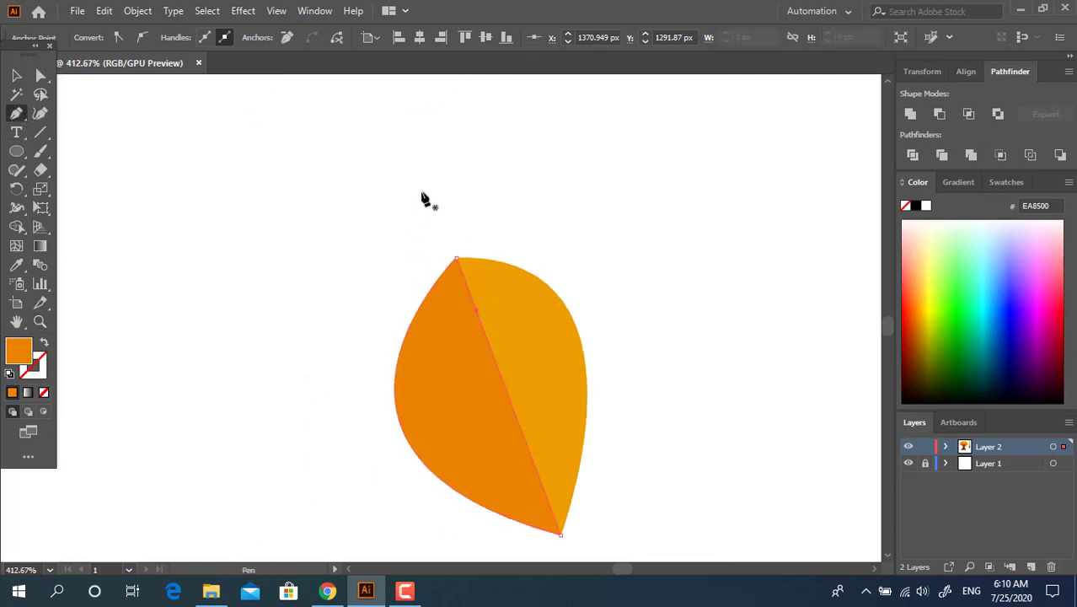
left_click(424, 148)
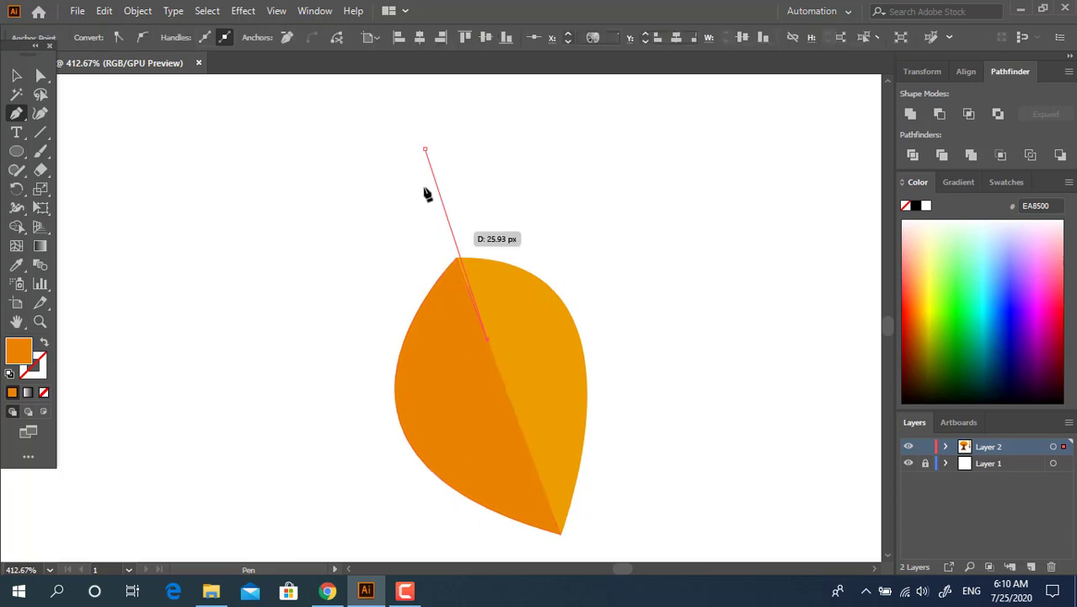
left_click(462, 257)
left_click(414, 151)
left_click(424, 149)
Group the two leaf halves and the stem into one object.
left_click(357, 223, "ctrl+alt")
left_click(357, 223, "alt")
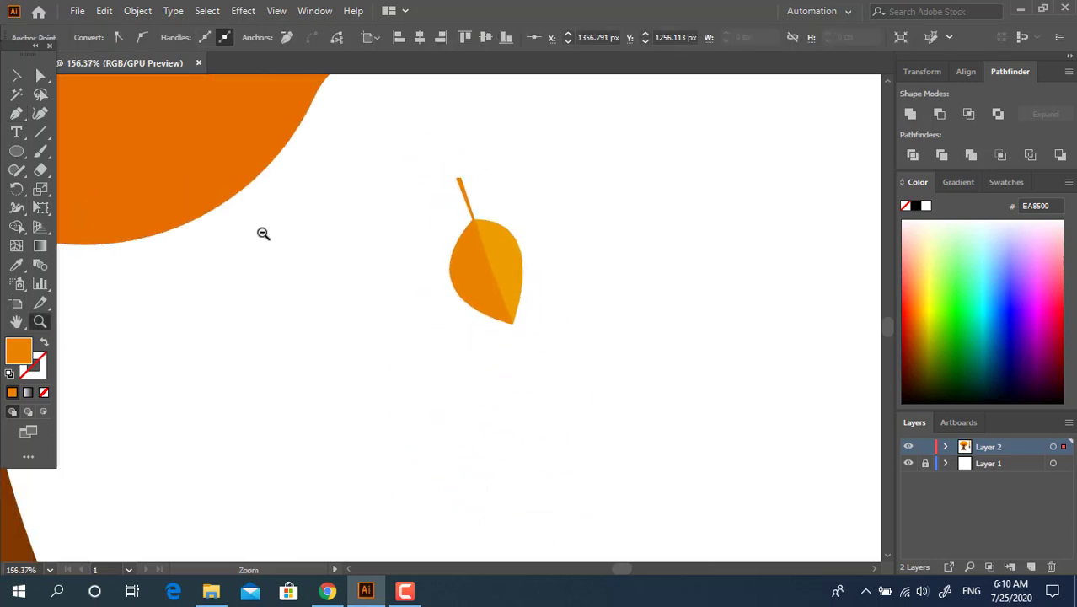
left_click(510, 289, "alt")
left_click(269, 149, "alt")
left_click(18, 79)
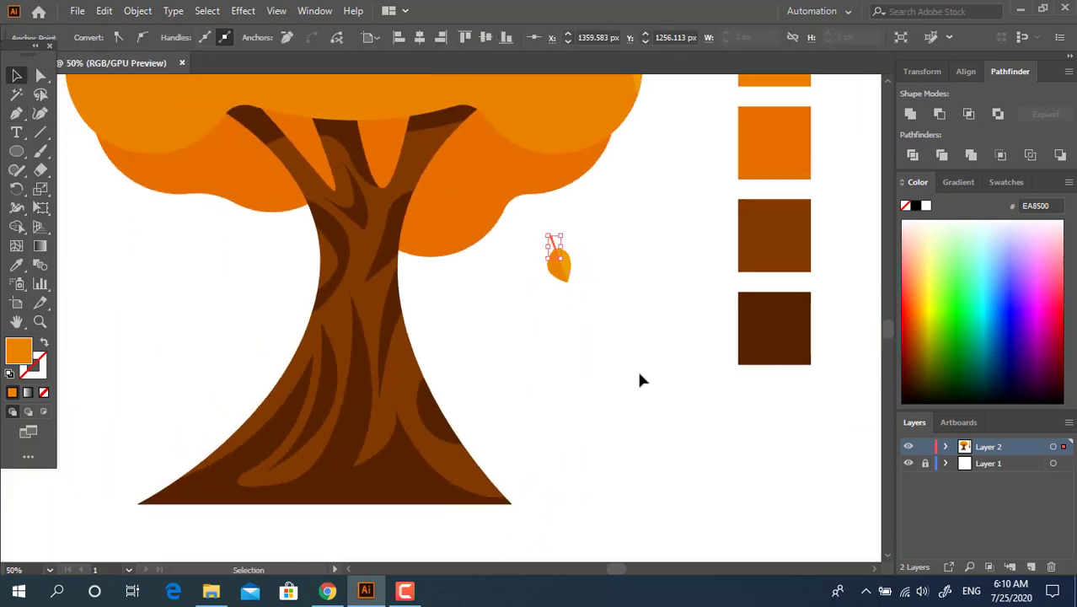
left_click(558, 277)
right_click(558, 244)
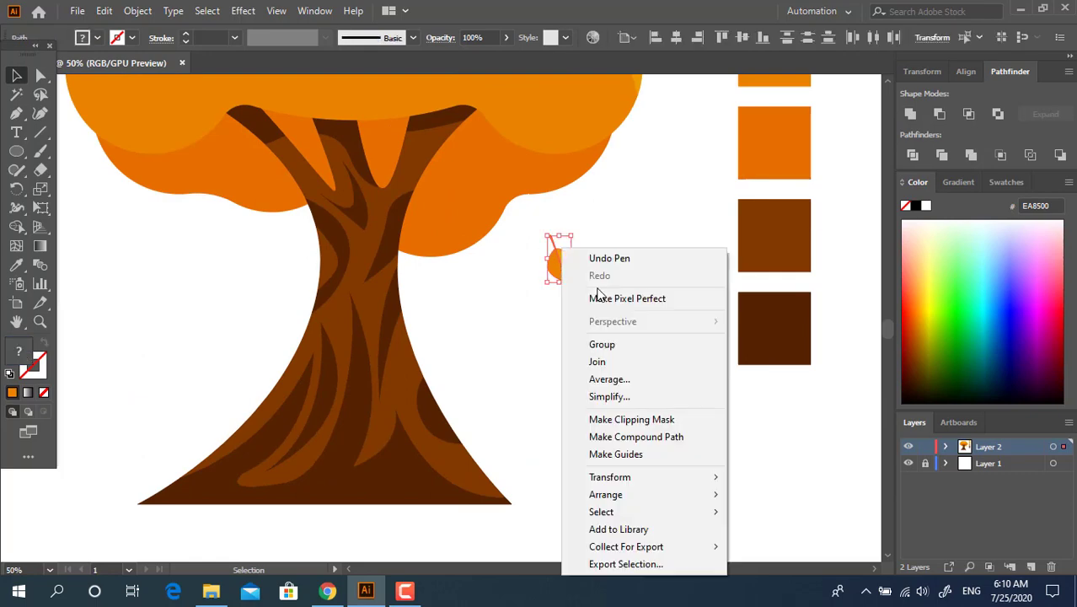
left_click(601, 343)
left_click(497, 285)
Place two rotated copies of the leaf, one left of the trunk and one at the crown's lower left edge.
key("z")
scroll(523, 337, "down", 3)
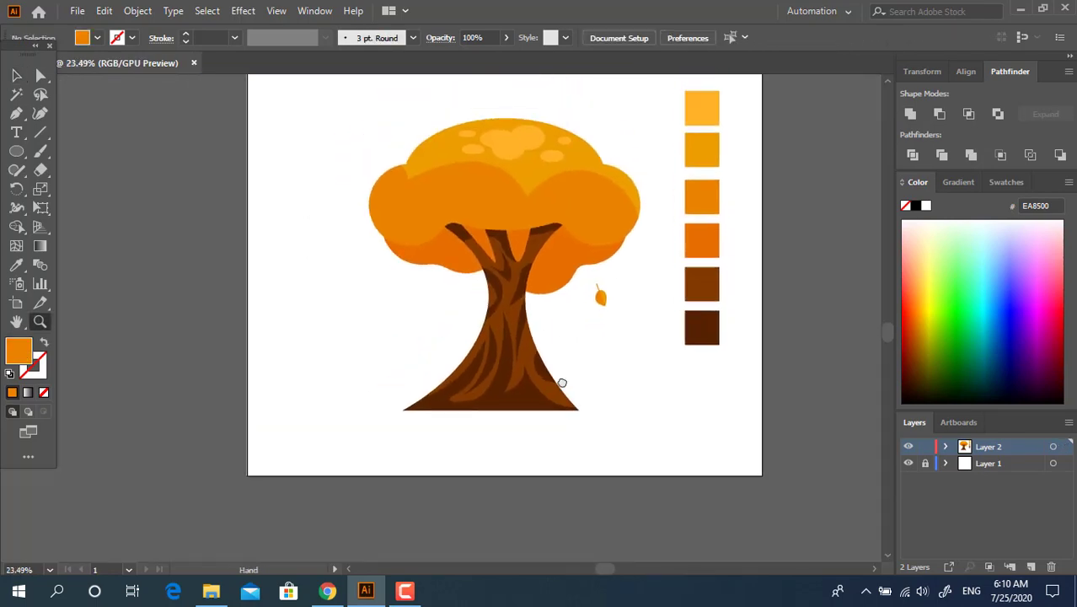
key("ctrl+0")
key("v")
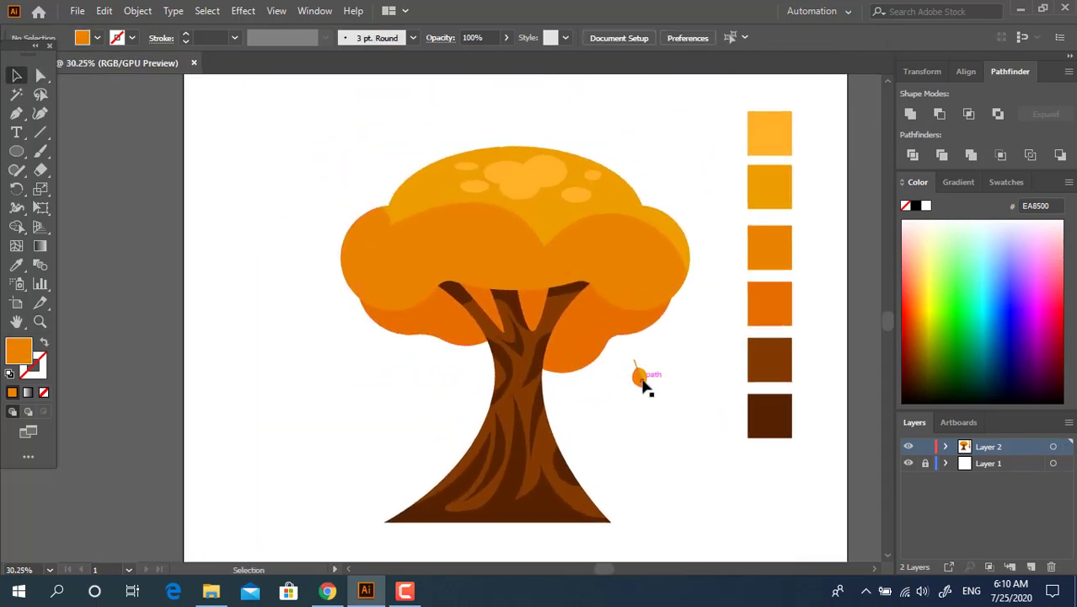
left_click_drag(643, 383, 511, 440)
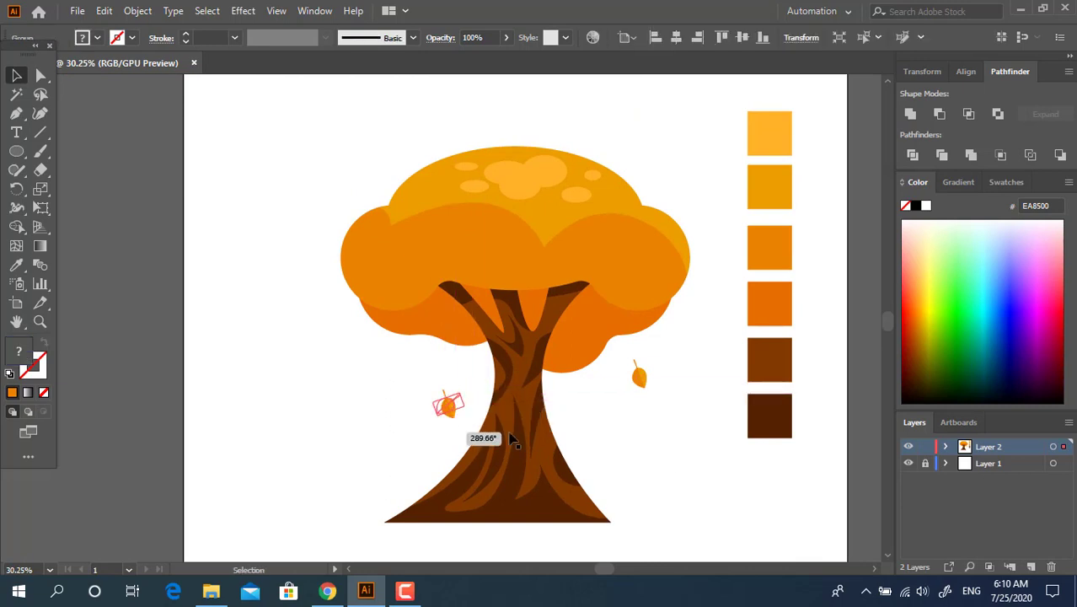
left_click(678, 460)
left_click_drag(451, 411, 353, 305)
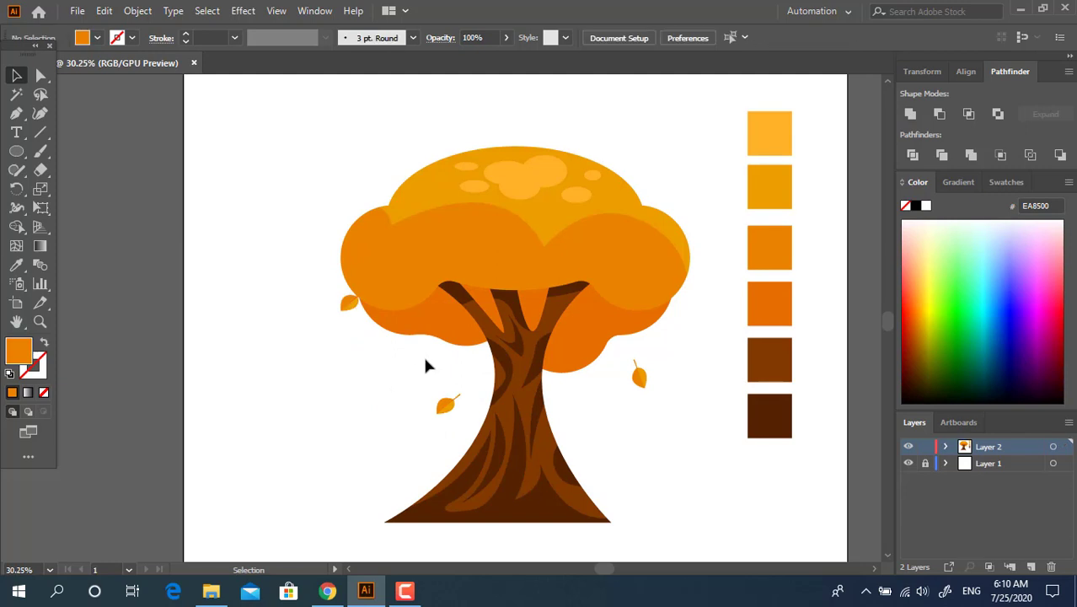
Place another copy of the leaf right of the trunk's base and rotate it to lie horizontally.
key("z")
left_click_drag(423, 354, 108, 193)
left_click(17, 76)
left_click_drag(361, 308, 573, 415)
left_click(693, 509)
key("space")
key("space")
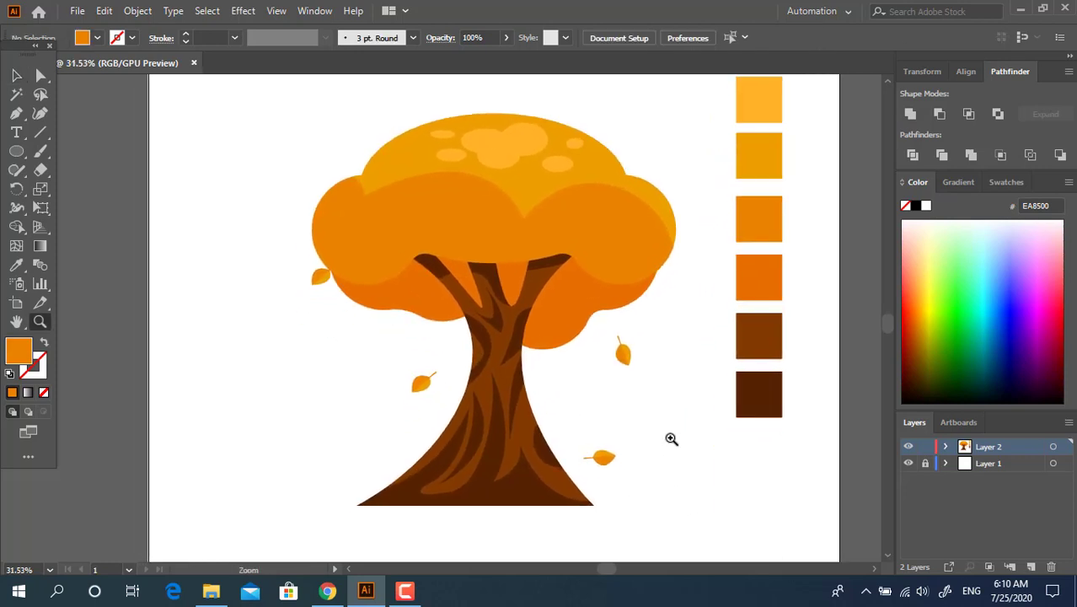